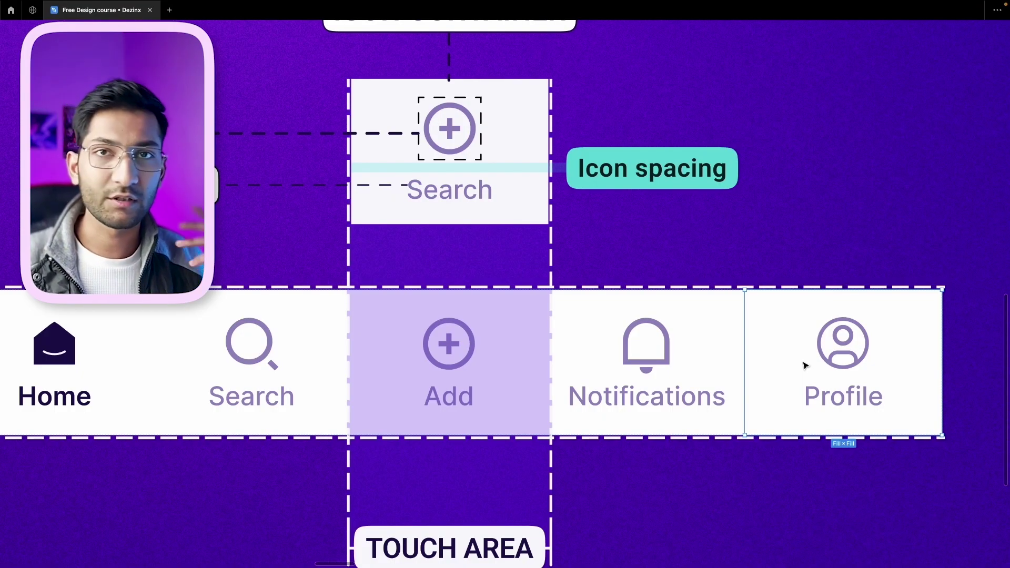
Advance from the bottom-nav diagram to the 'Types & Designs of Bottom Nav' title.
key("n")
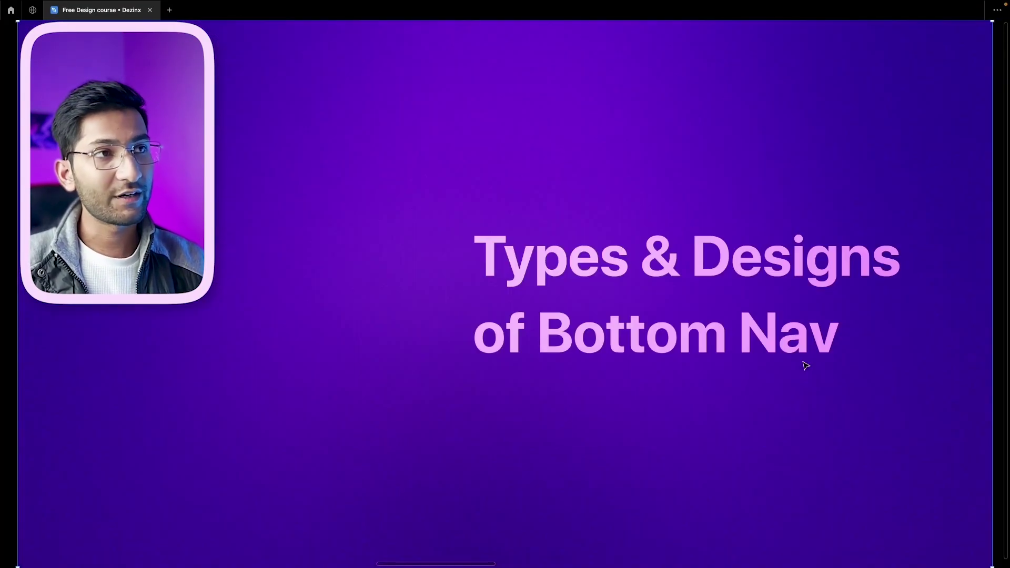
Advance past the title to the bottom-nav type example frames.
key("n")
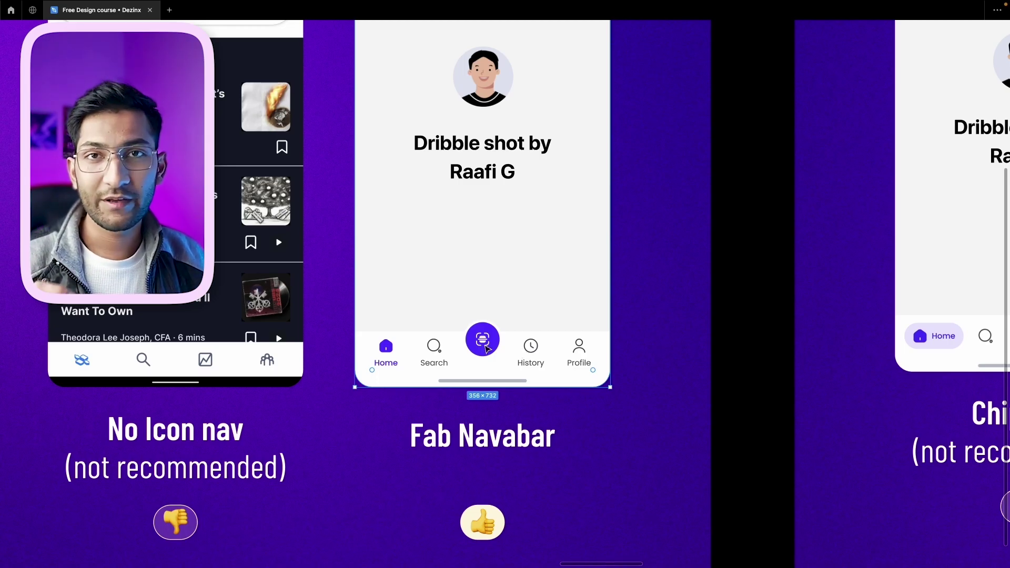
Bring the Chip Nav examples into view and select the Chip variant 2 caption.
scroll(486, 348, "down", 5)
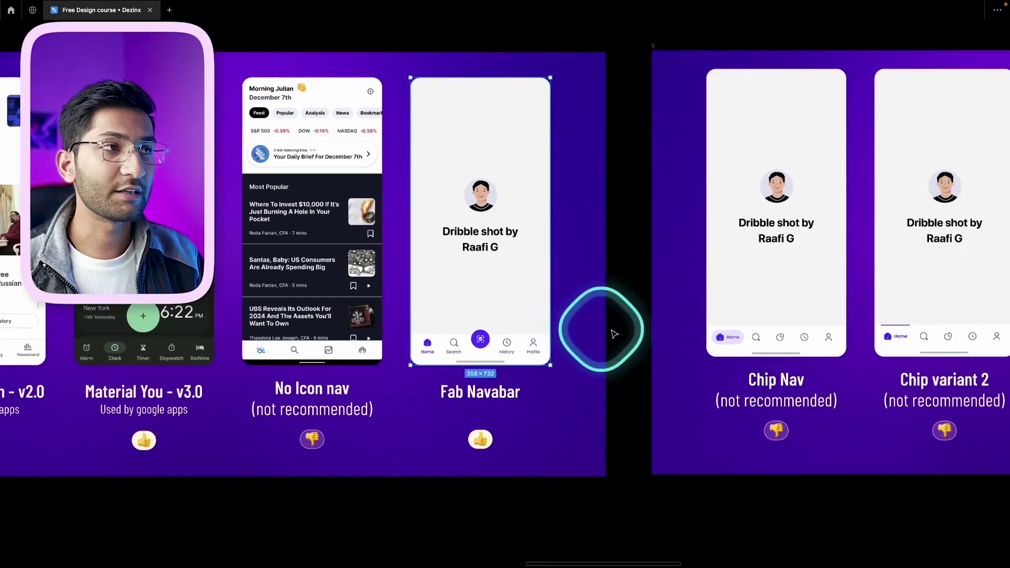
scroll(582, 383, "up", 5)
left_click_drag(591, 368, 492, 328)
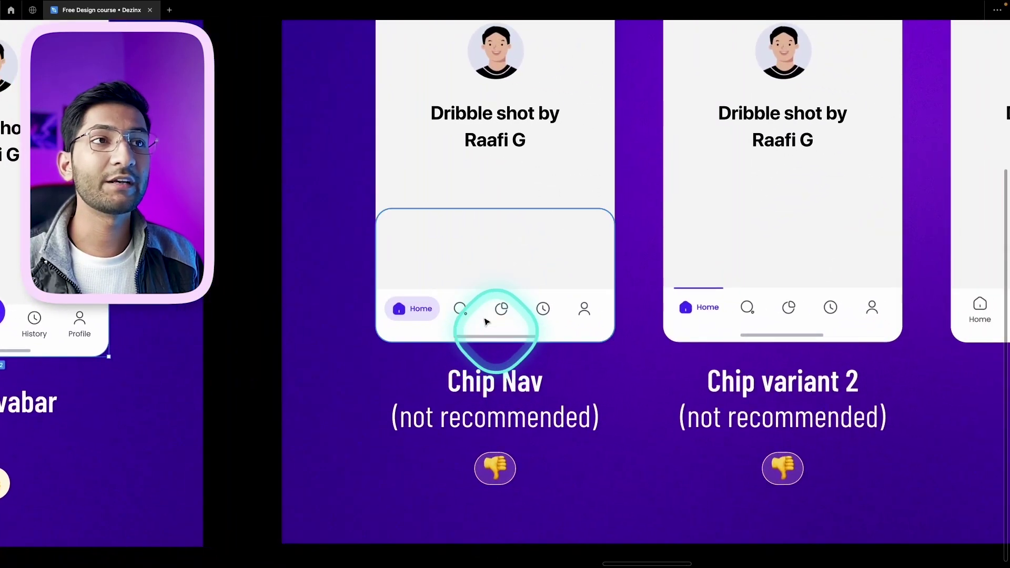
left_click(430, 309)
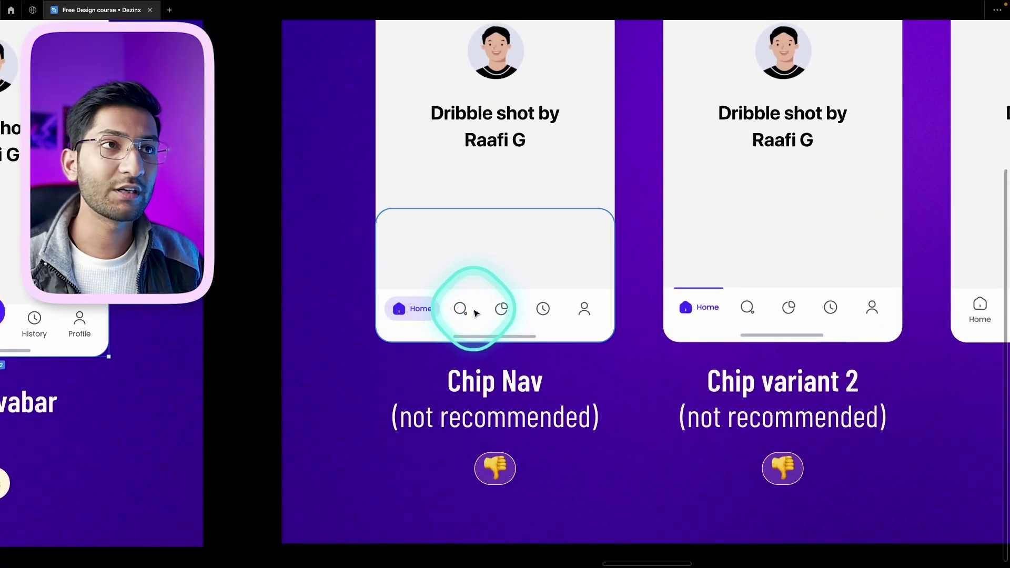
scroll(541, 309, "down", 2)
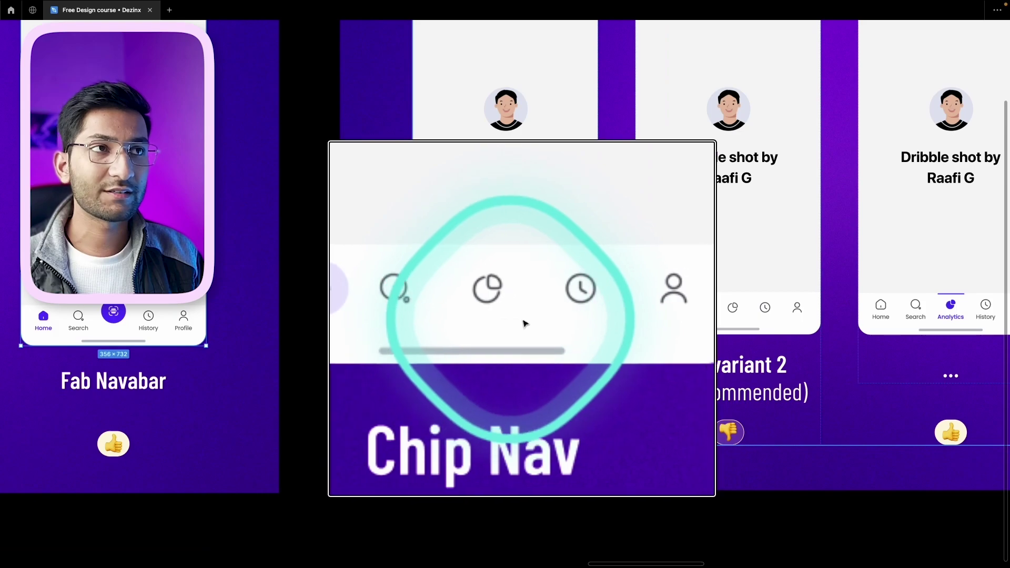
scroll(687, 333, "right", 5)
left_click(564, 384)
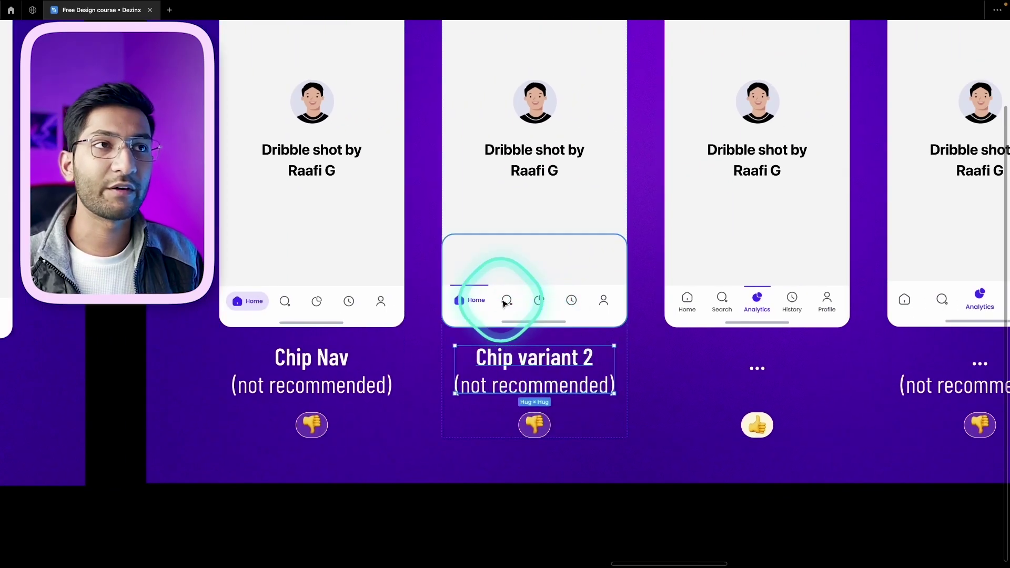
Select the third mockup's bottom nav bar and its active Analytics tab.
scroll(624, 309, "right", 2)
scroll(624, 308, "right", 6)
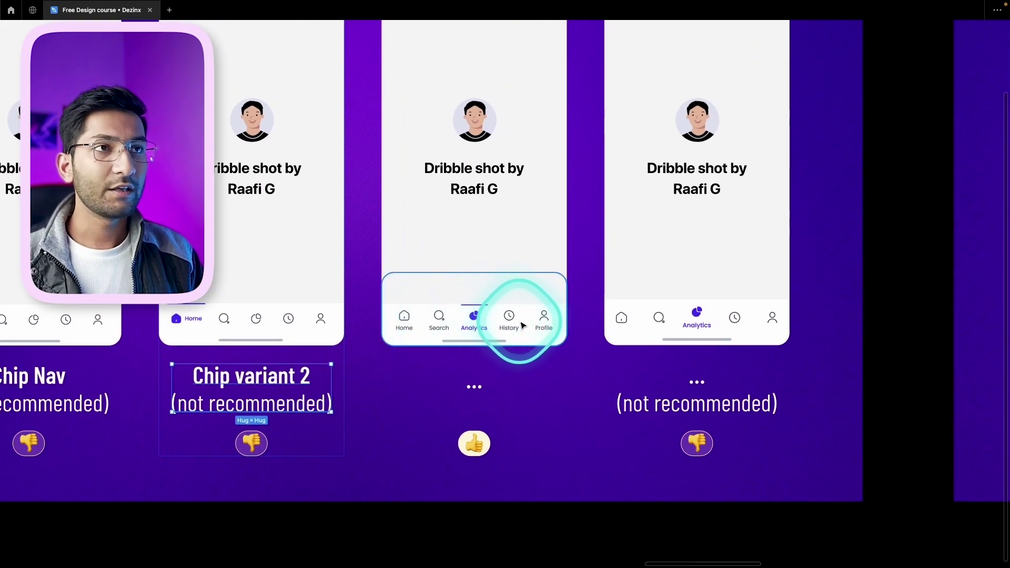
scroll(513, 321, "up", 5)
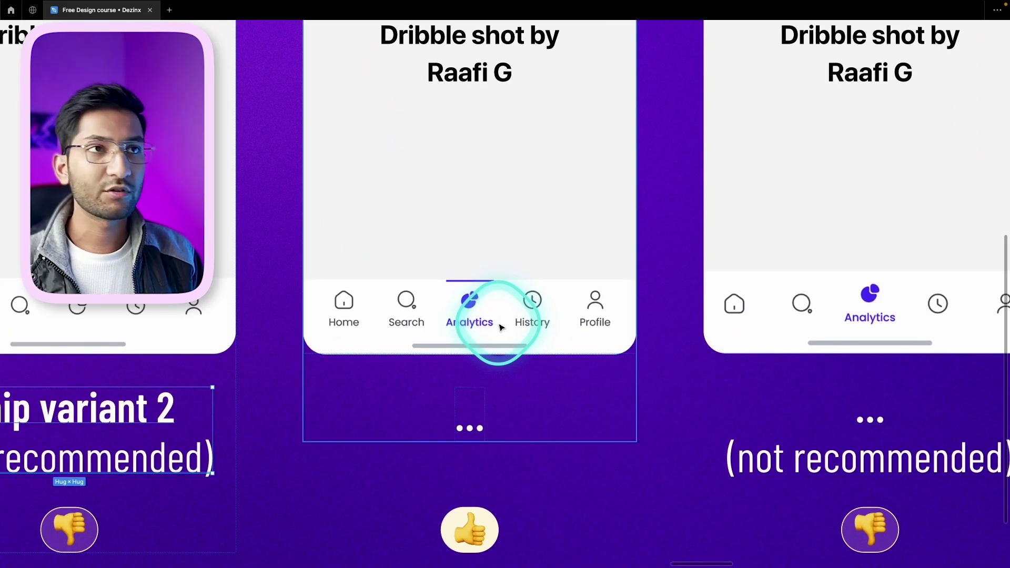
left_click(500, 327)
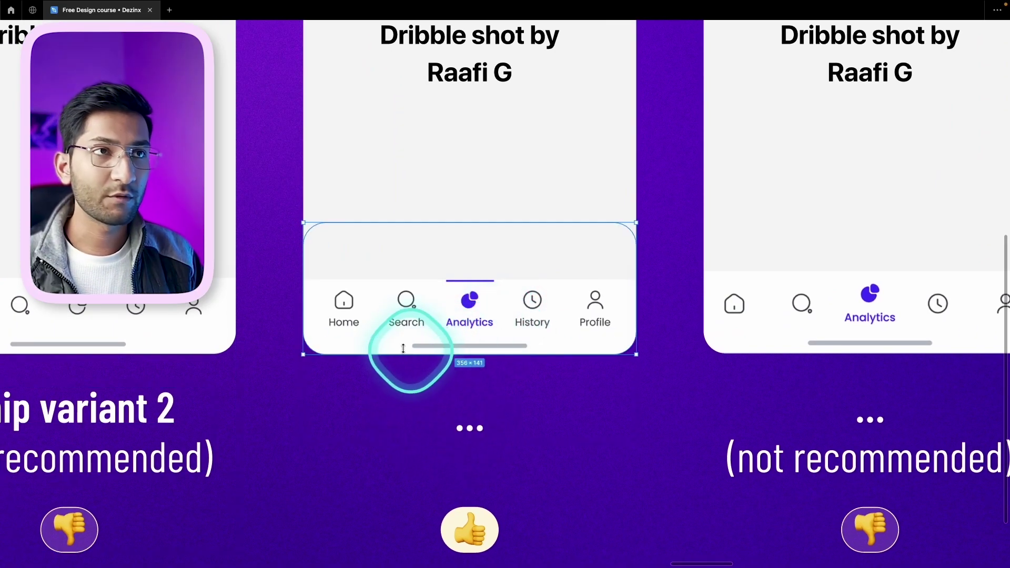
scroll(441, 299, "up", 5)
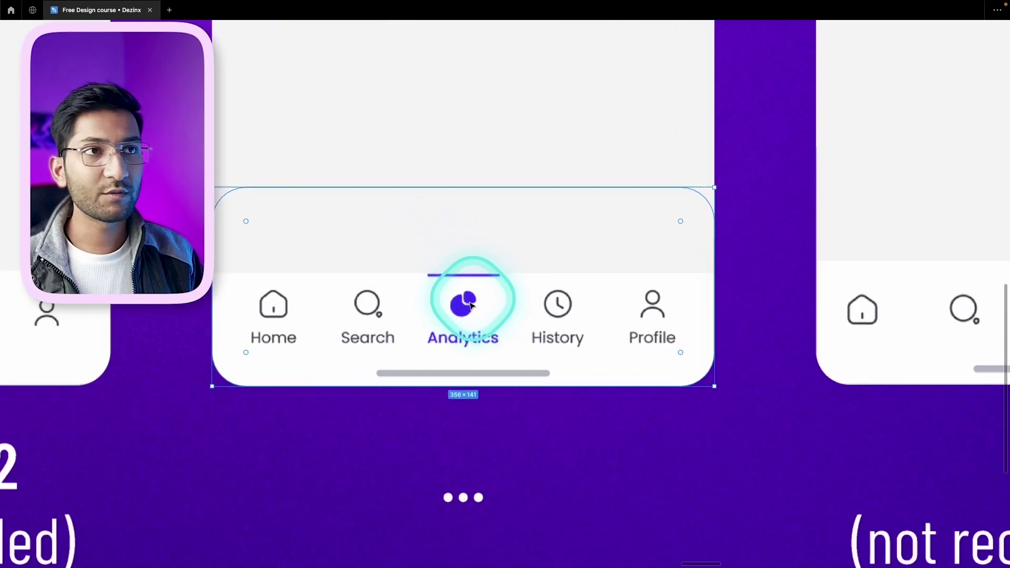
left_click_drag(409, 260, 471, 315)
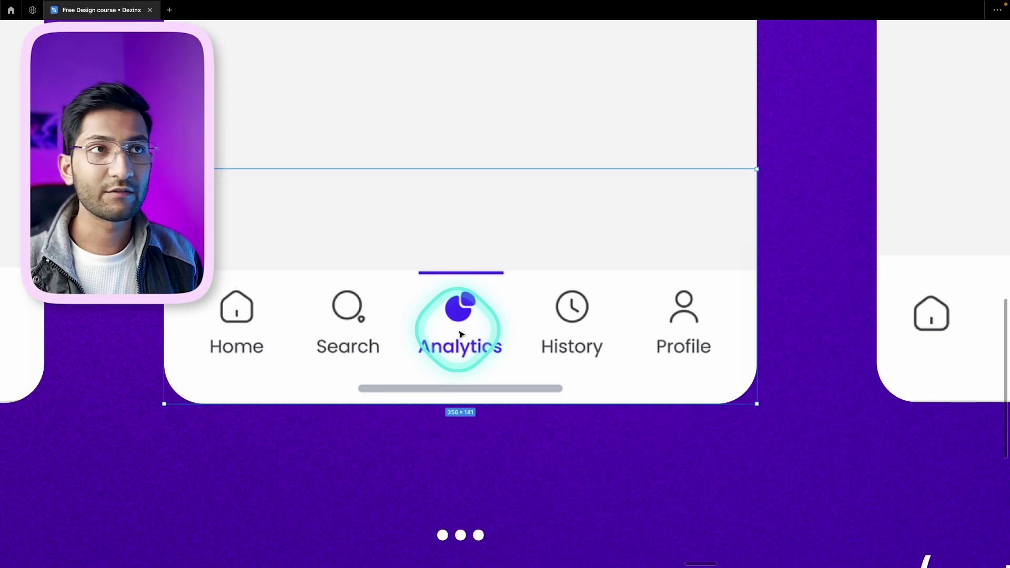
left_click_drag(399, 241, 463, 274)
left_click_drag(523, 289, 522, 290)
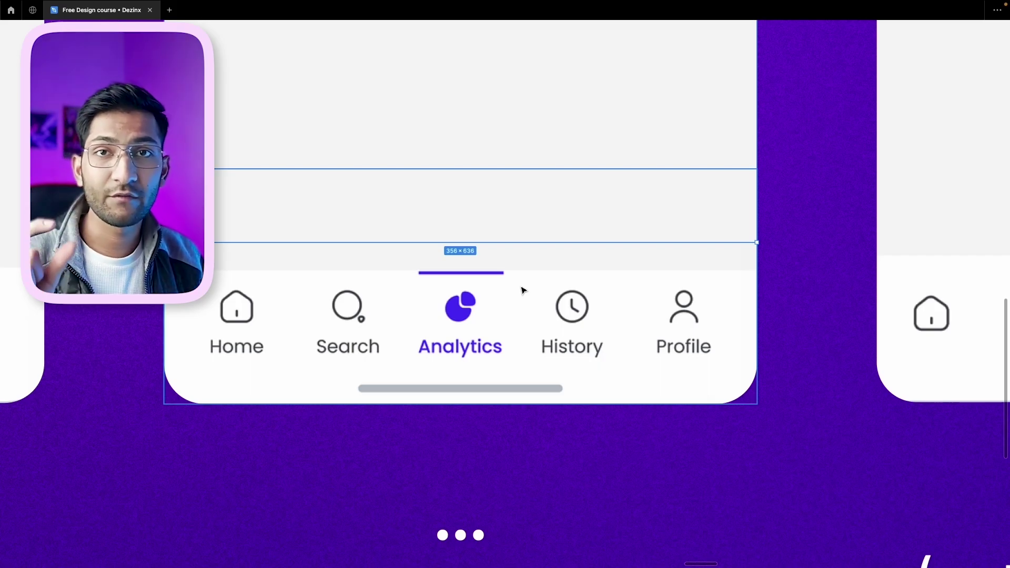
left_click(458, 302)
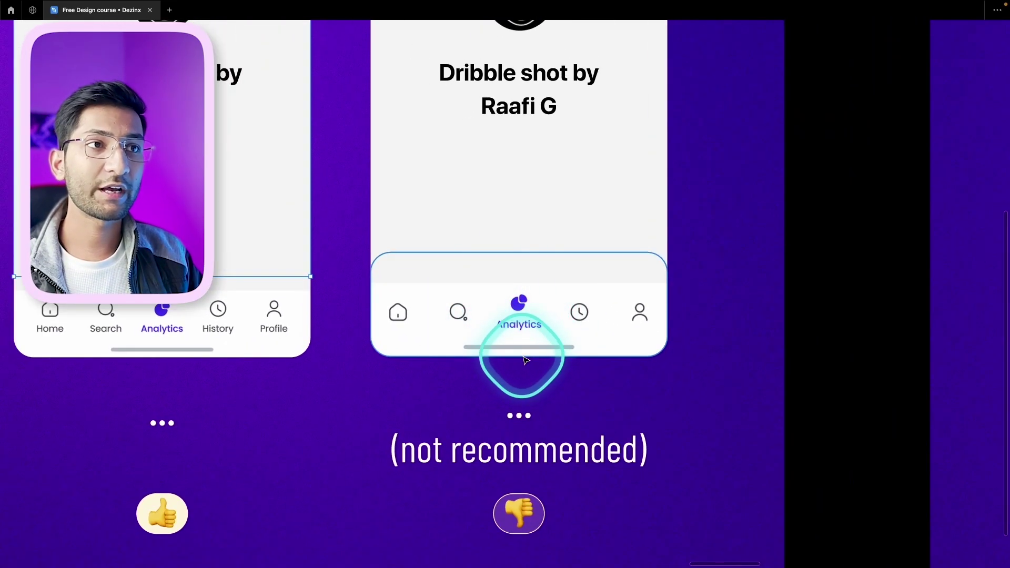
Point out the Search nav item, then advance to the working canvas.
left_click(460, 325)
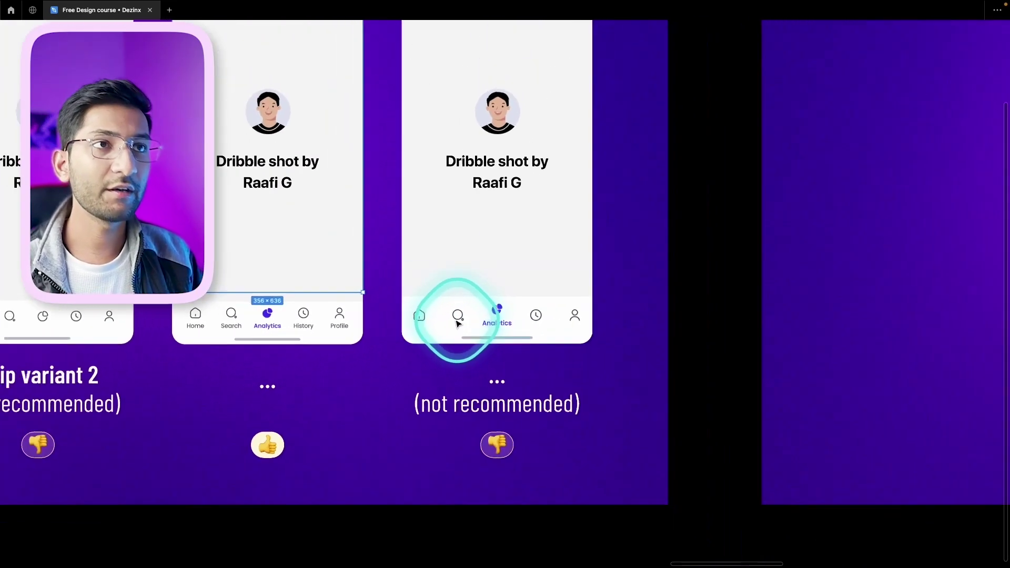
scroll(457, 323, "down", 2)
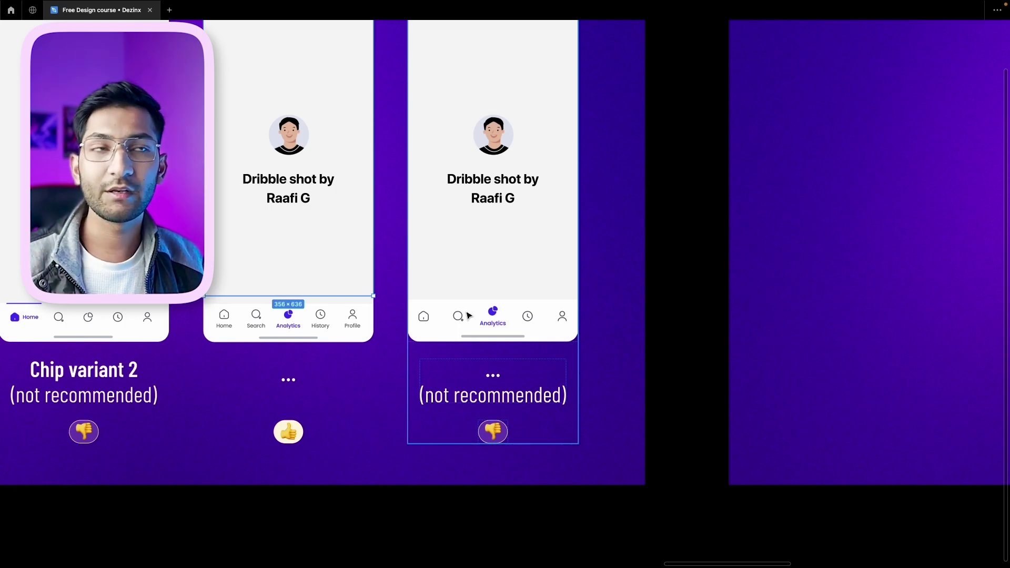
left_click(578, 314)
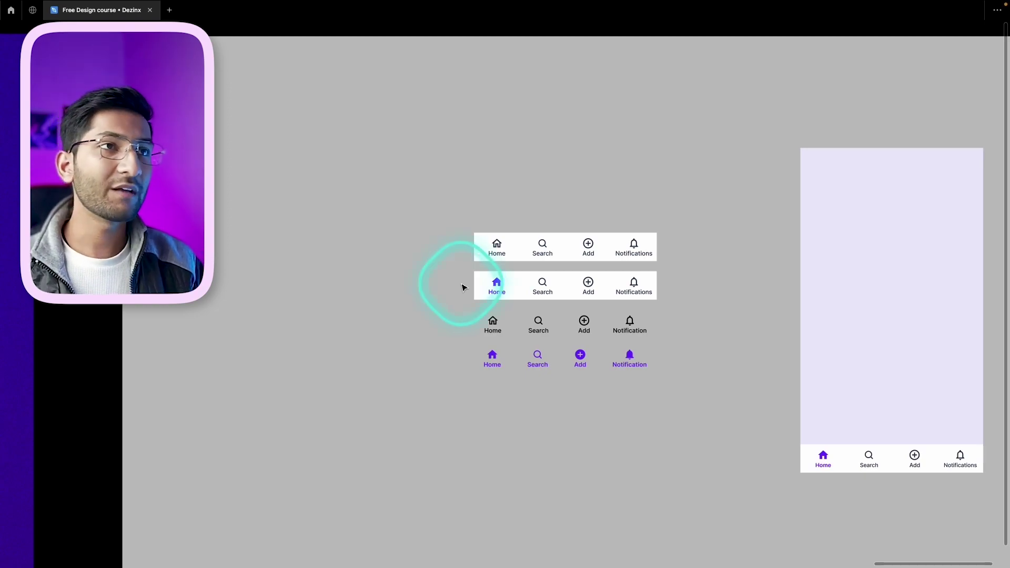
Zoom into the nav rows and select the Home icons and purple fourth-row items.
scroll(519, 382, "up", 3)
scroll(519, 382, "up", 3)
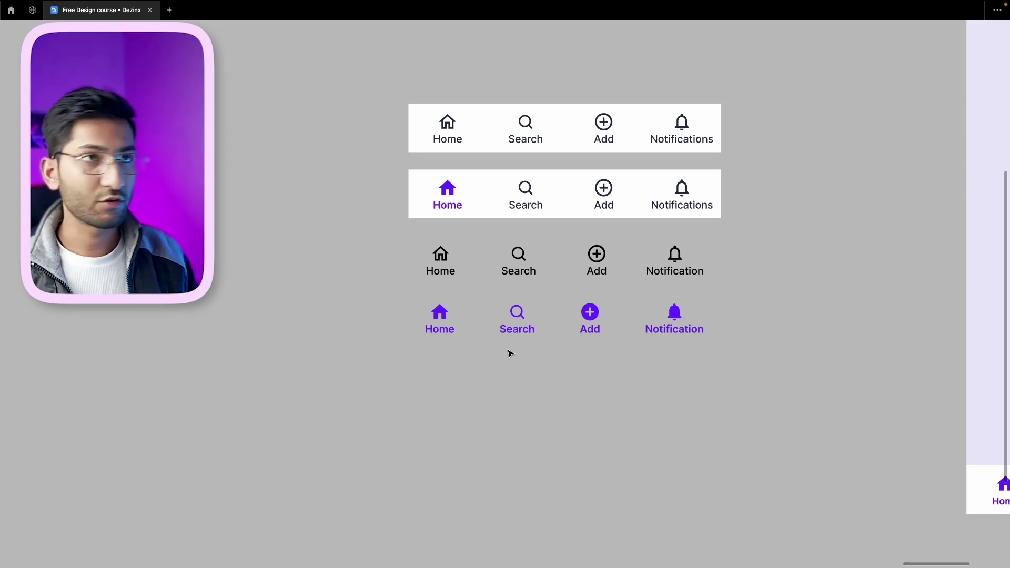
left_click(509, 352)
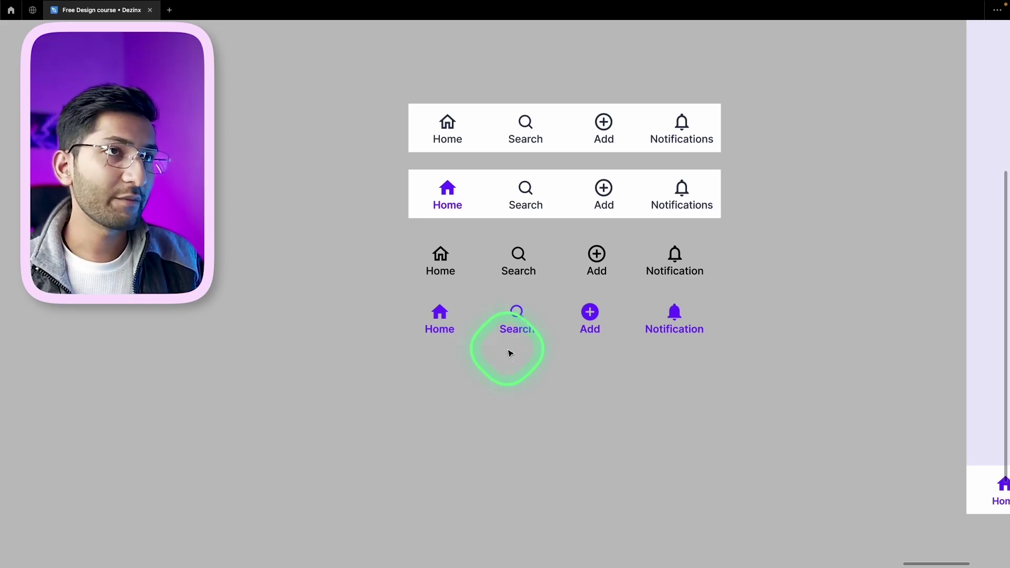
scroll(595, 352, "right", 1)
scroll(595, 352, "up", 3)
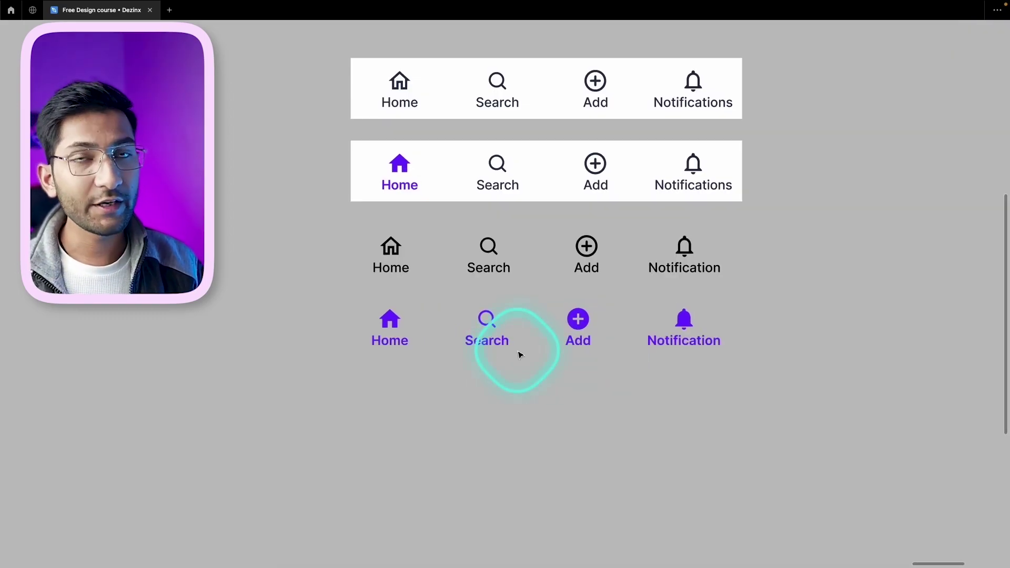
left_click(390, 244)
left_click(389, 319)
left_click_drag(333, 295, 744, 326)
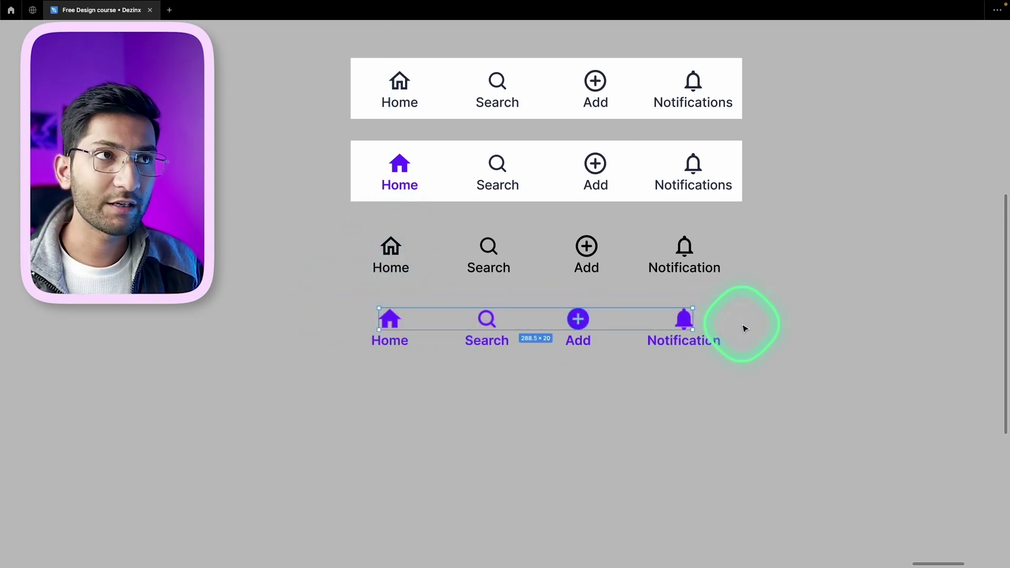
left_click(744, 328)
Select the third-row icons and Home label, then show the Figma panels with Ctrl+\.
left_click(683, 319)
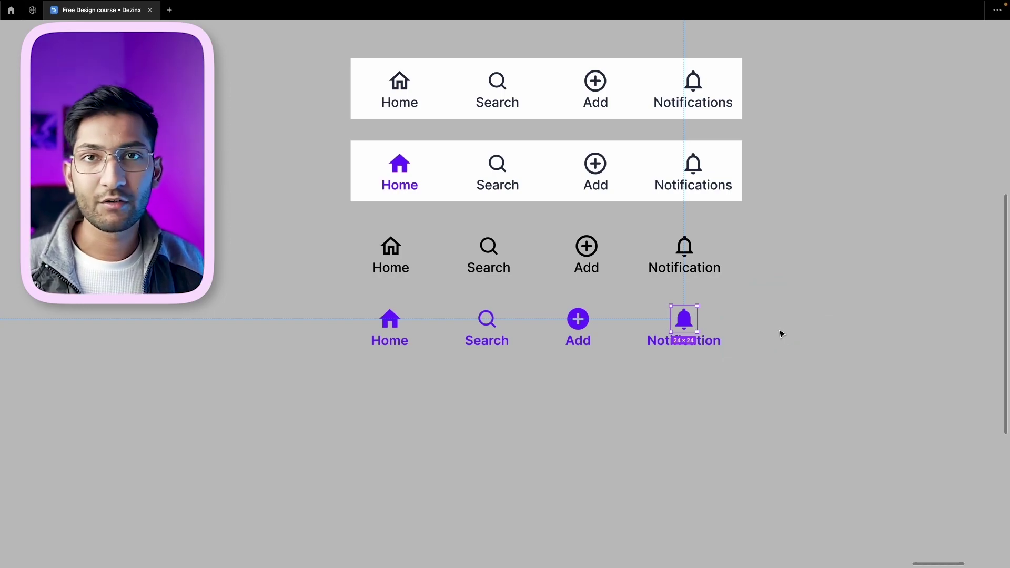
left_click(684, 336)
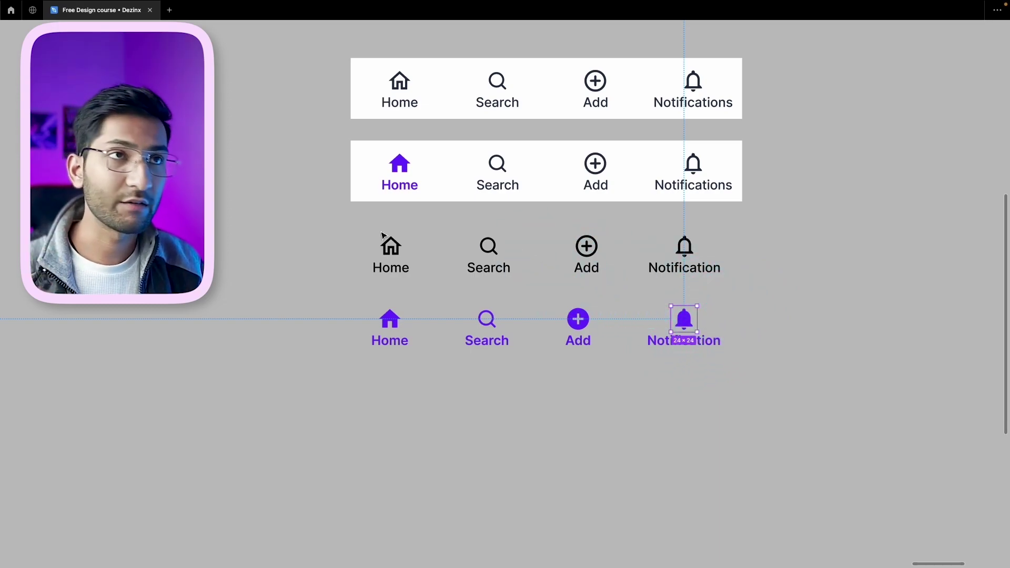
left_click(381, 233)
left_click_drag(346, 246, 767, 247)
left_click_drag(726, 311, 347, 314)
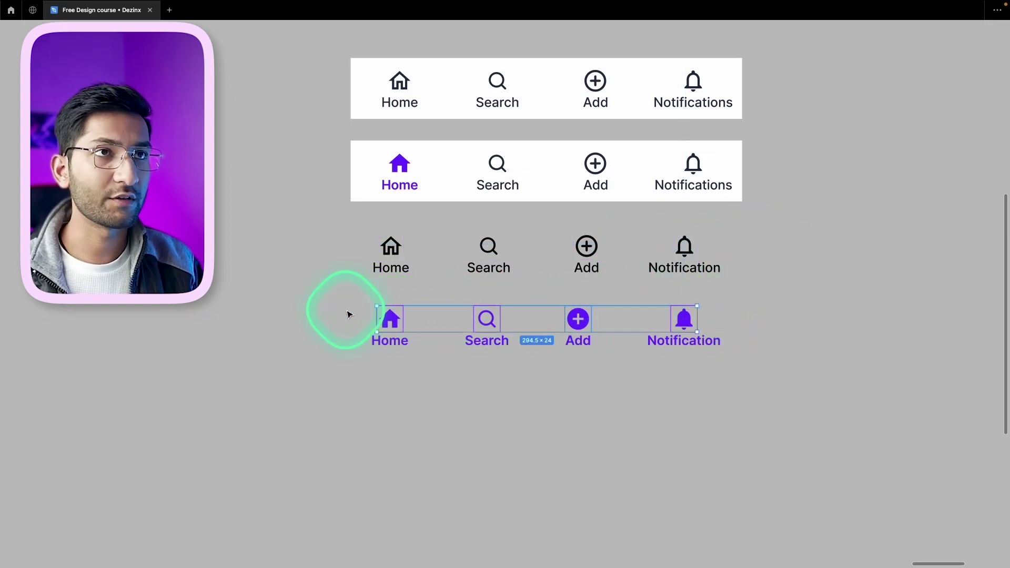
left_click(347, 314)
scroll(347, 314, "up", 3)
left_click(367, 273)
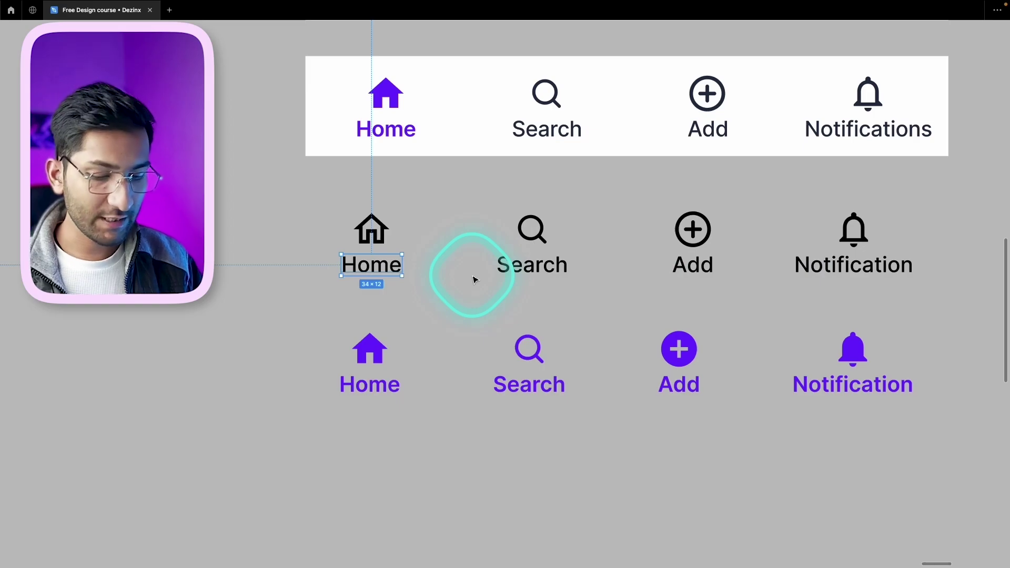
key("ctrl+backslash")
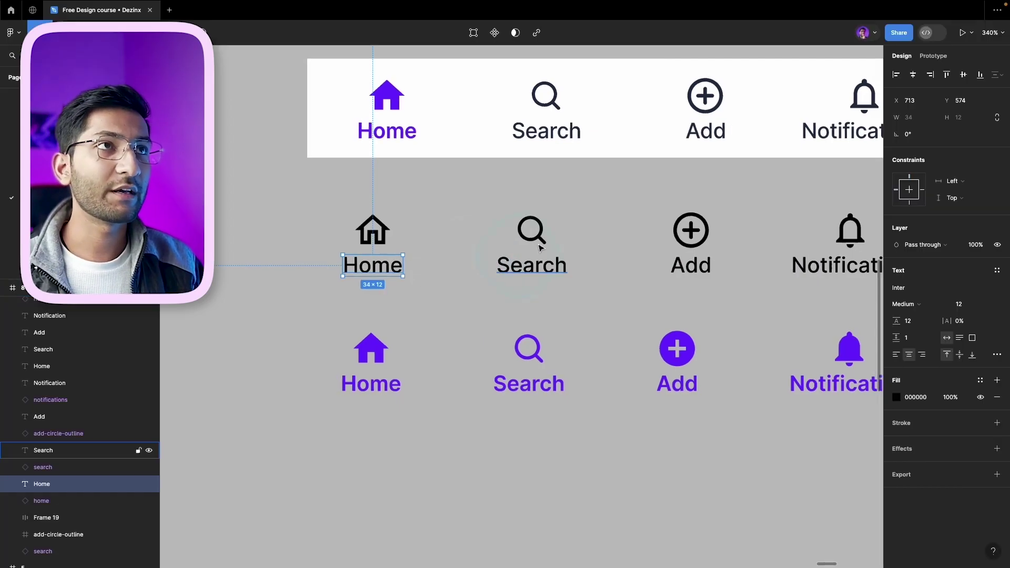
Duplicate the Notifications item and try label size 11, reverting to 12.
scroll(473, 279, "up", 5)
scroll(480, 376, "down", 2)
double_click(482, 371)
left_click(610, 368)
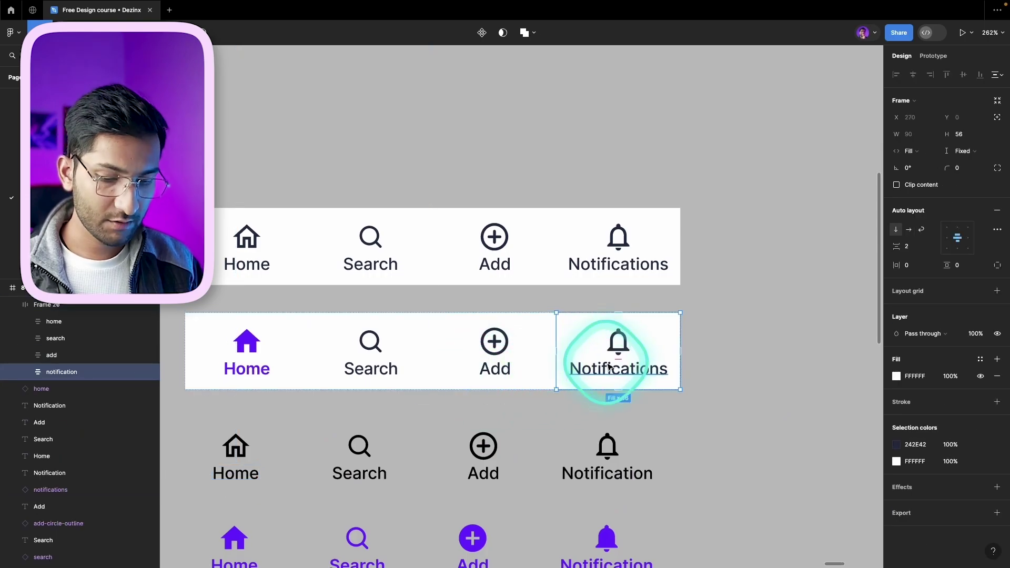
key("ctrl+d")
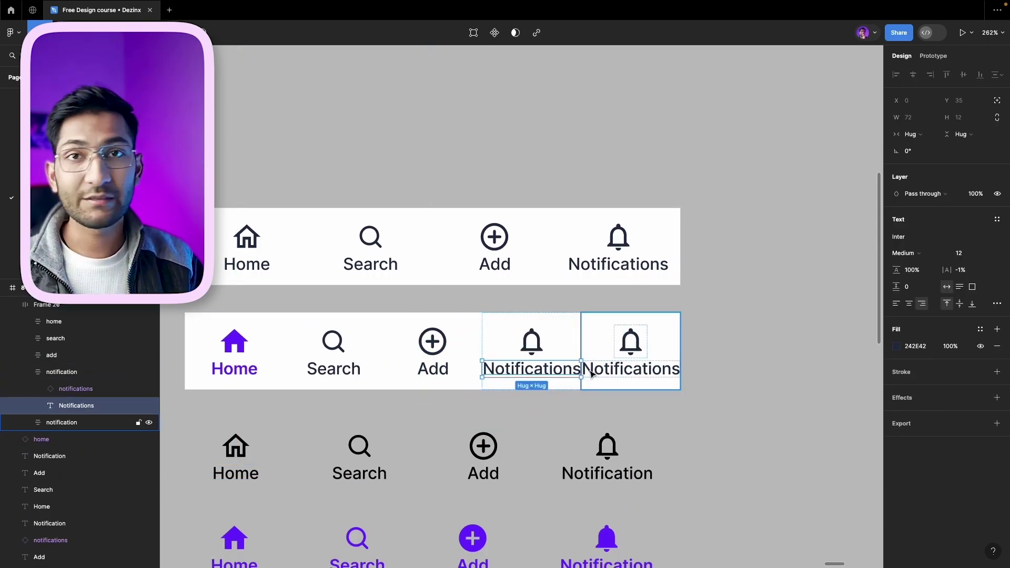
left_click(965, 253)
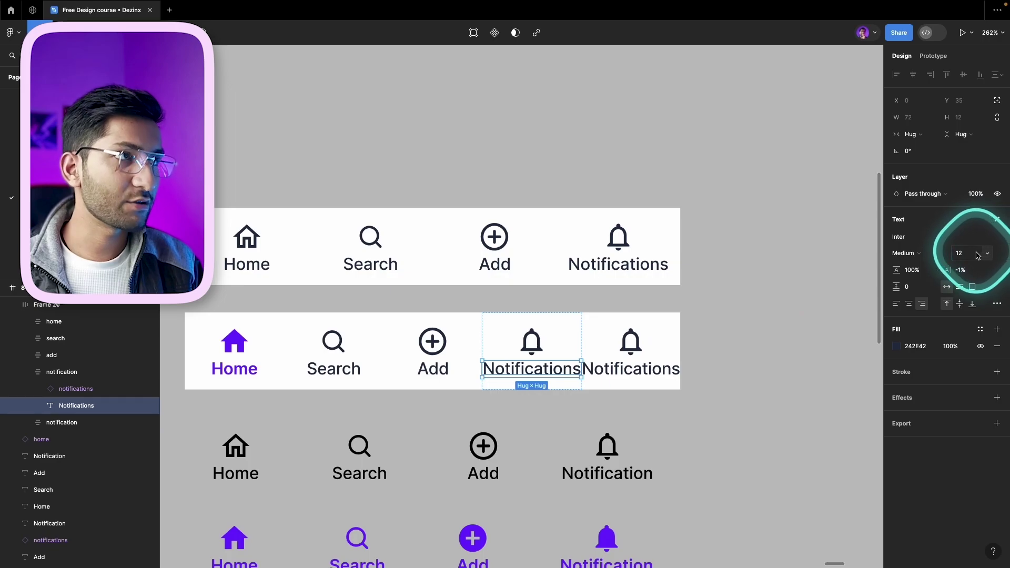
type("1")
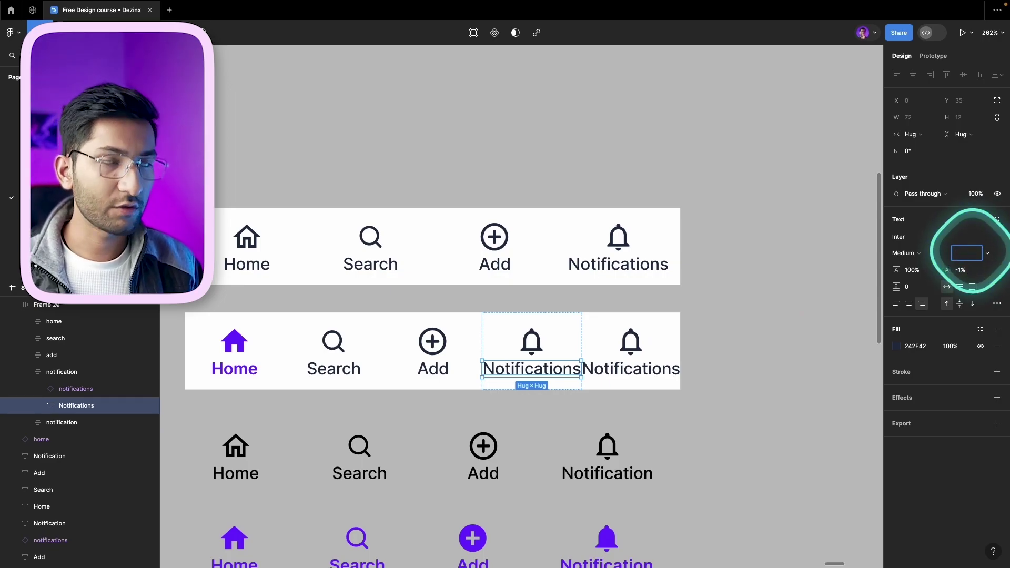
type("1")
key("Return")
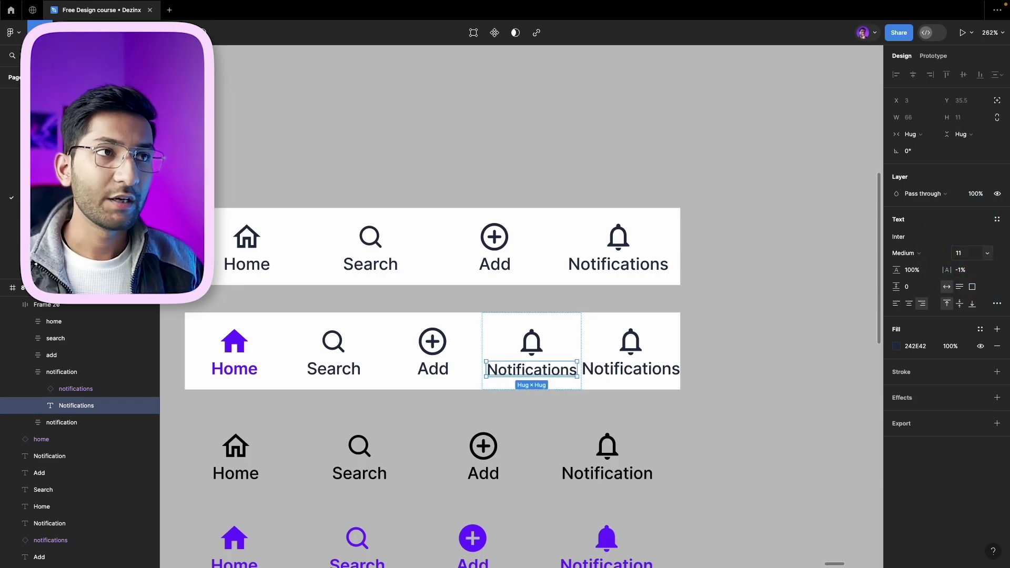
key("ctrl+z")
Set the purple Home label's font weight to Semi Bold.
scroll(466, 417, "down", 3)
scroll(451, 360, "left", 3)
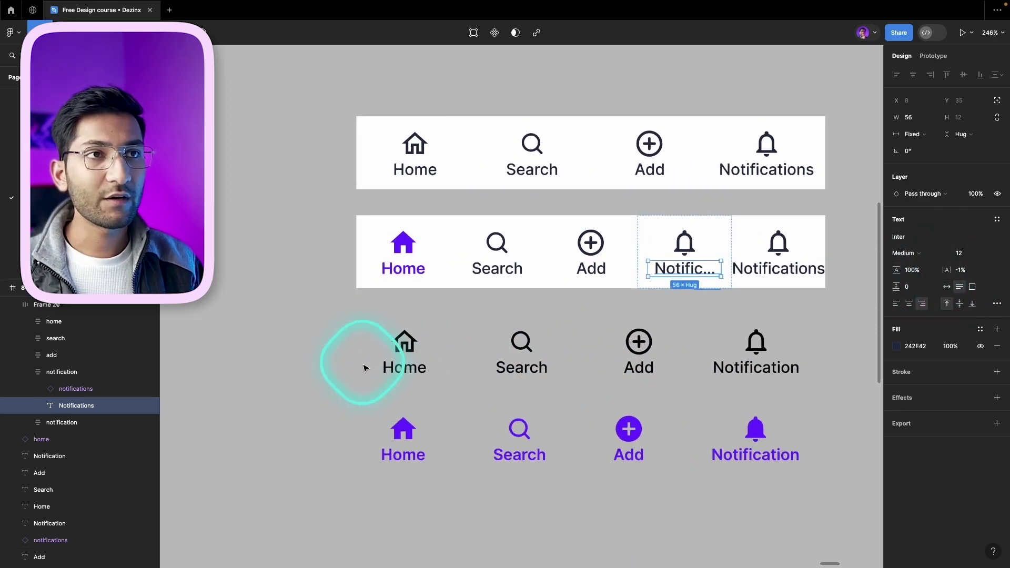
scroll(369, 368, "up", 2)
left_click(411, 378)
scroll(468, 373, "down", 2)
scroll(468, 373, "right", 2)
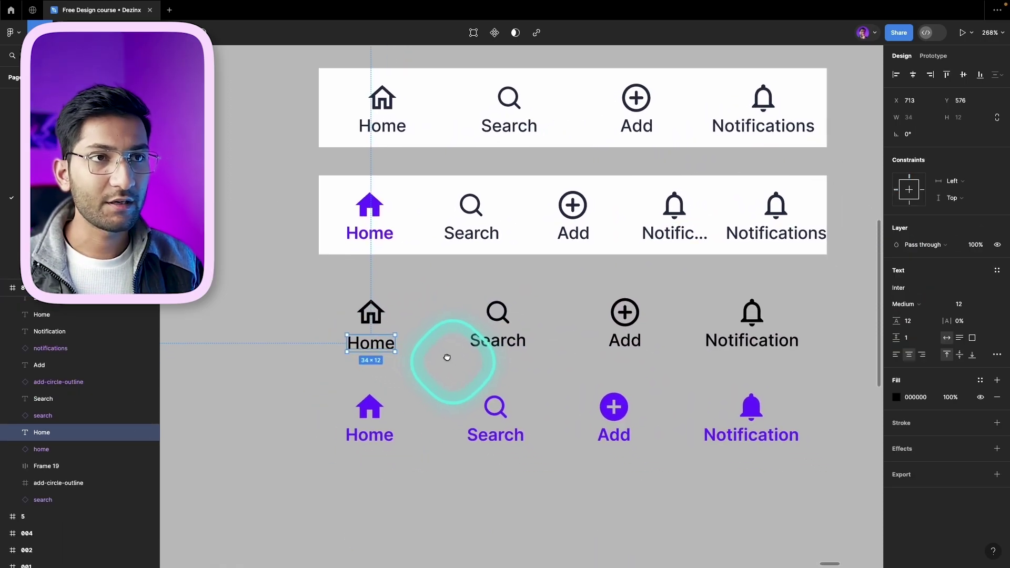
scroll(473, 327, "up", 5)
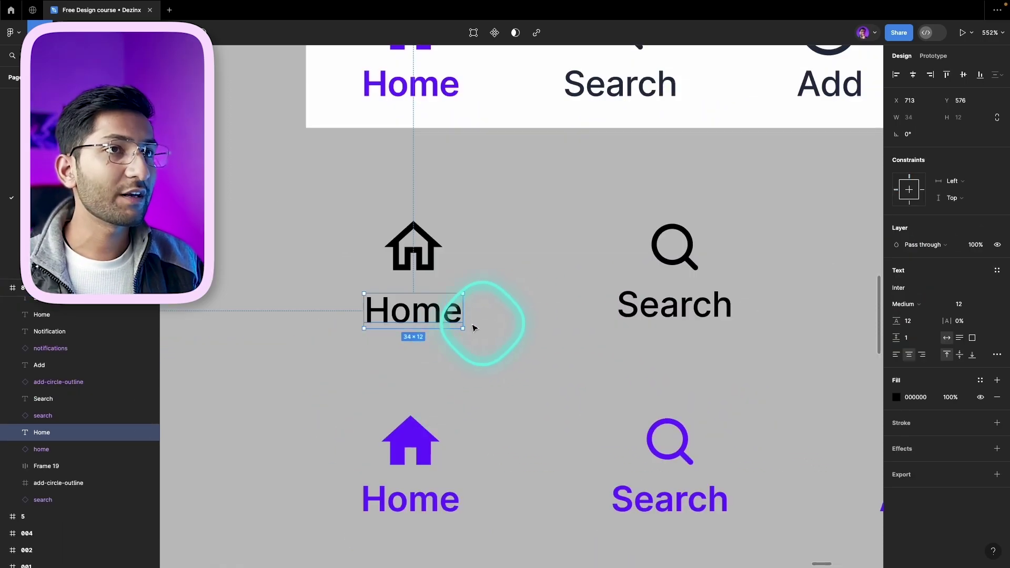
left_click(907, 304)
left_click(602, 345)
scroll(684, 384, "down", 2)
scroll(684, 384, "left", 1)
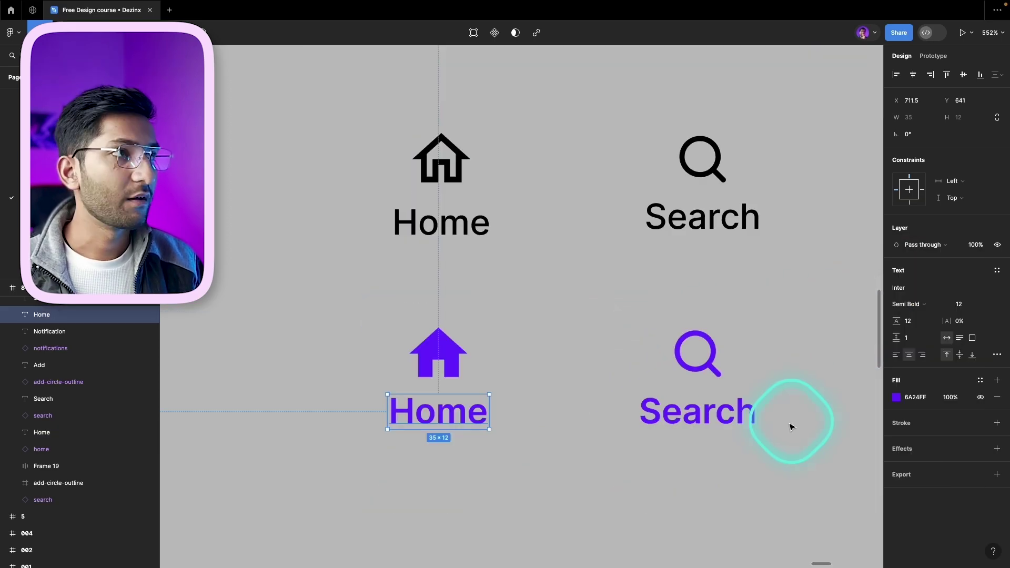
left_click(900, 312)
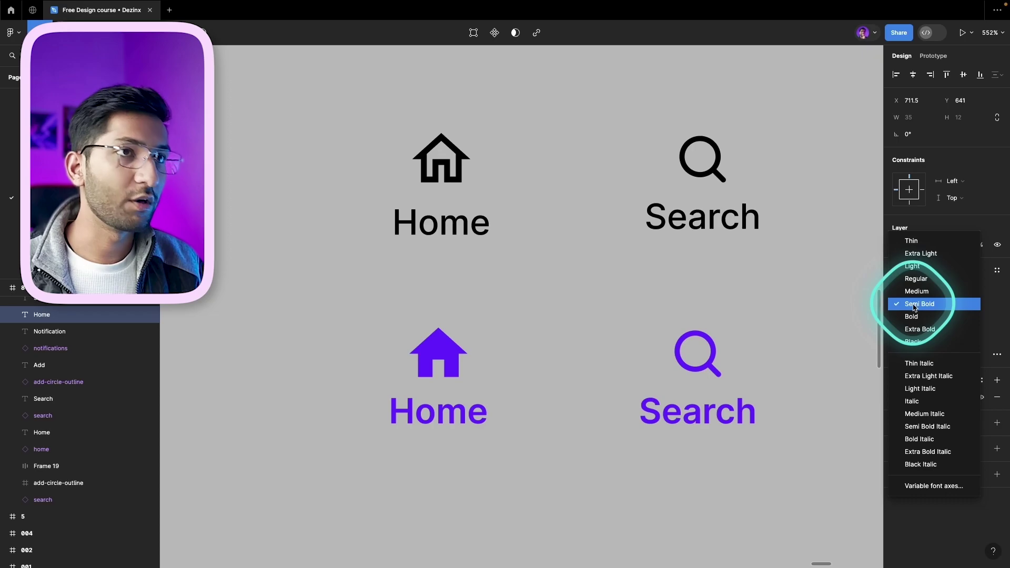
left_click(914, 308)
left_click(586, 349)
Set the four third-row labels to Auto width and widen the Notification text box.
scroll(620, 338, "down", 5)
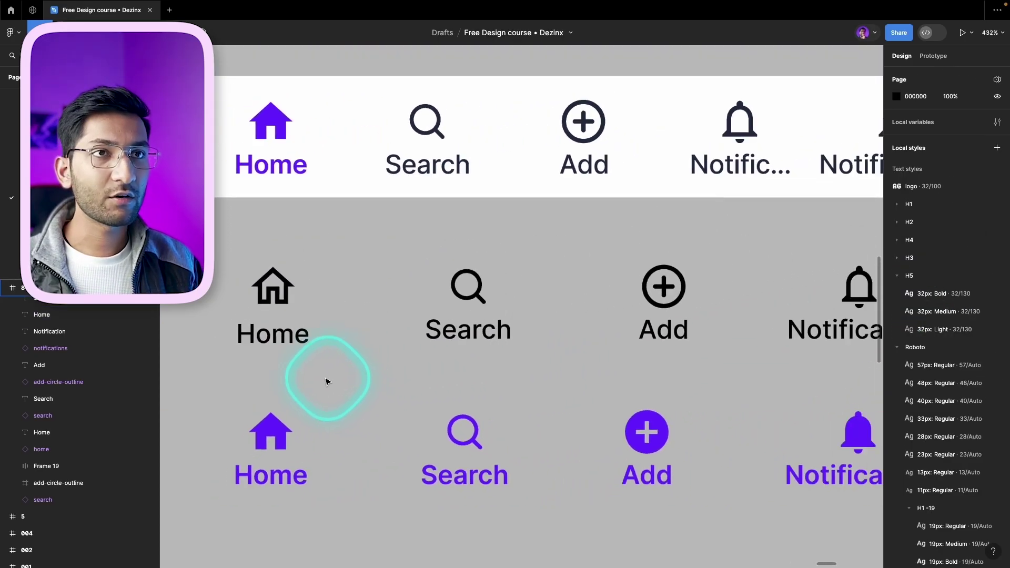
scroll(326, 381, "down", 3)
left_click_drag(270, 371, 735, 345)
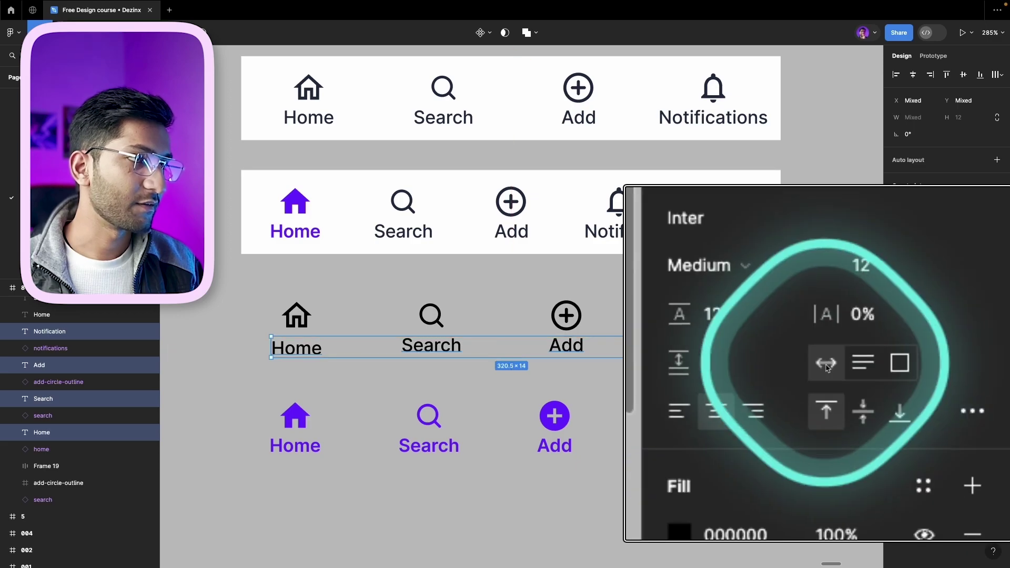
left_click(957, 361)
left_click(820, 368)
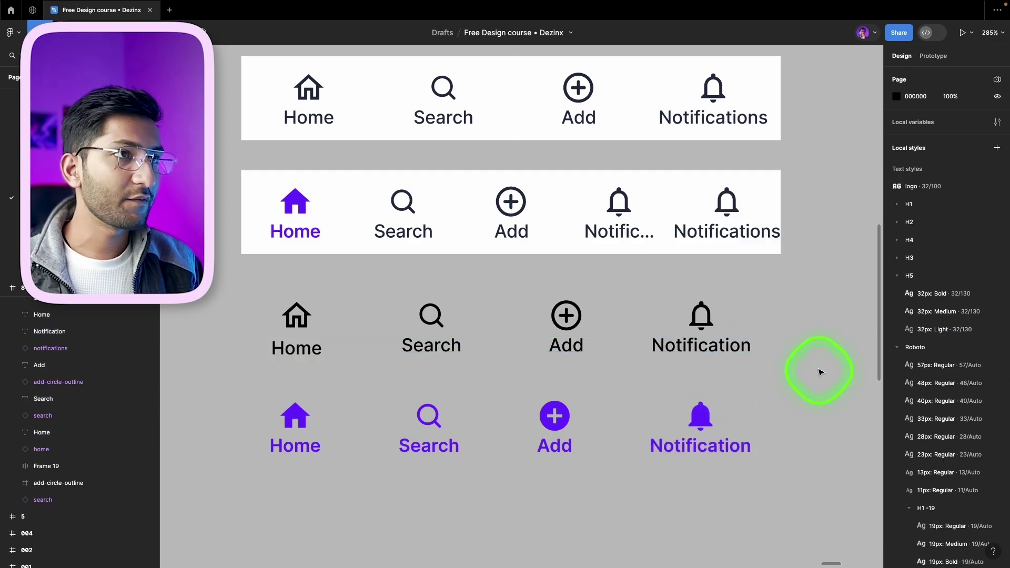
left_click(747, 352)
left_click_drag(752, 352, 794, 347)
Fit Notification to its text, then wrap Home, Search and purple Home icon-label pairs in auto layout.
left_click(947, 338)
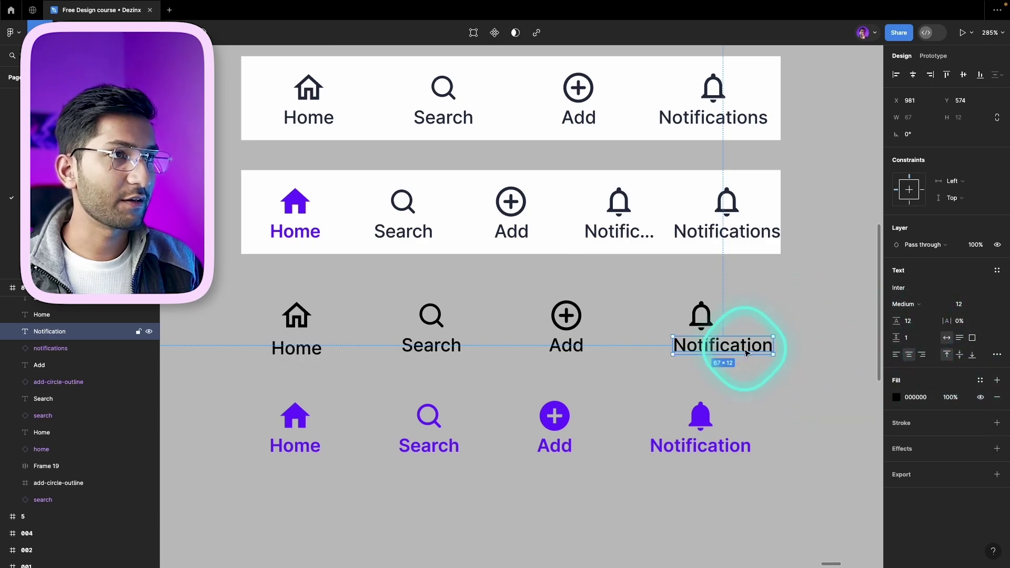
scroll(526, 353, "left", 3)
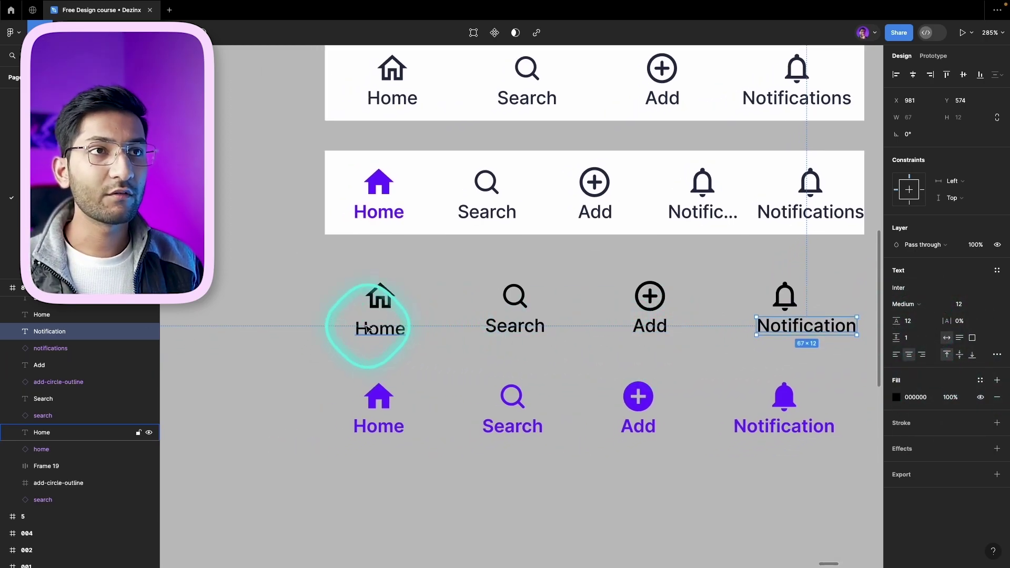
left_click(381, 308)
left_click(386, 336, "shift")
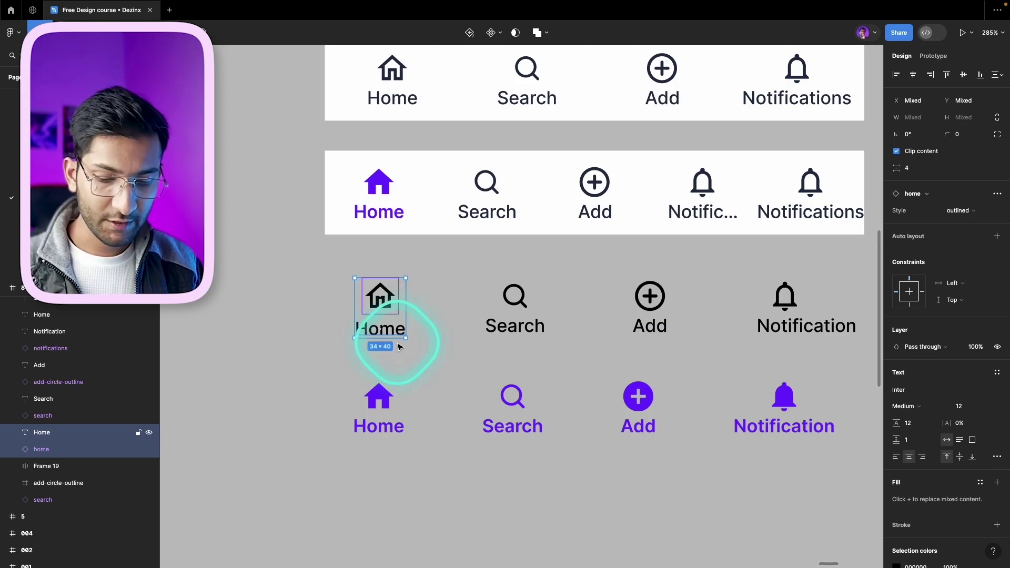
key("shift+a")
left_click(515, 297)
left_click(518, 327, "shift")
key("shift+a")
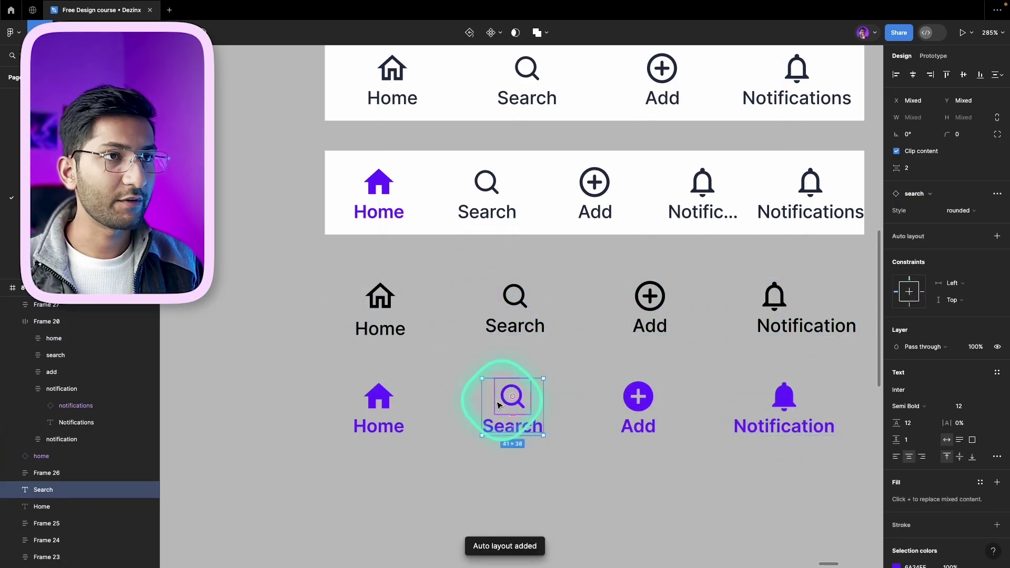
left_click(378, 397)
left_click(379, 425, "shift")
key("shift+a")
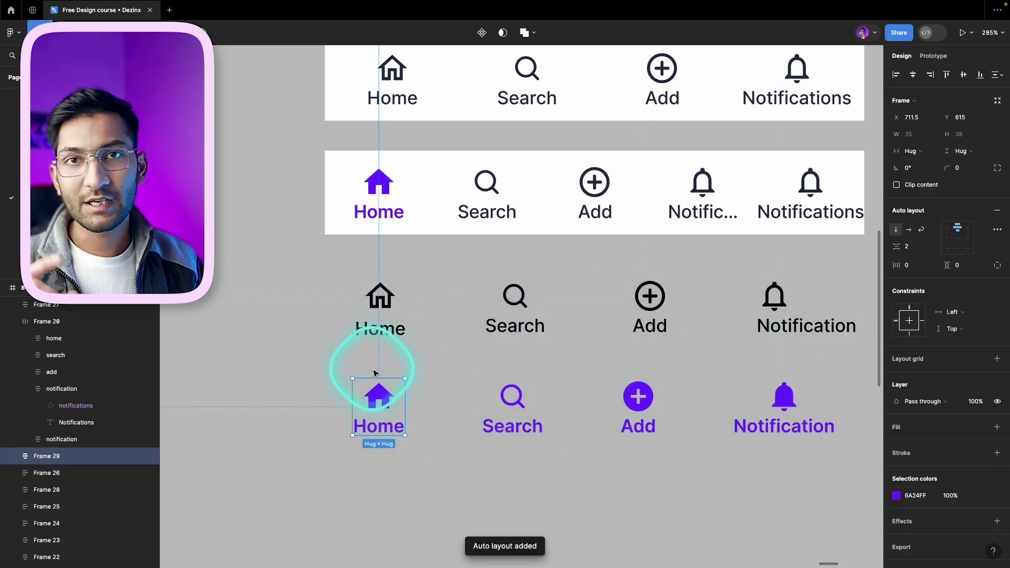
Inspect the outlined home icon instance down to its vector shape.
scroll(348, 314, "up", 6)
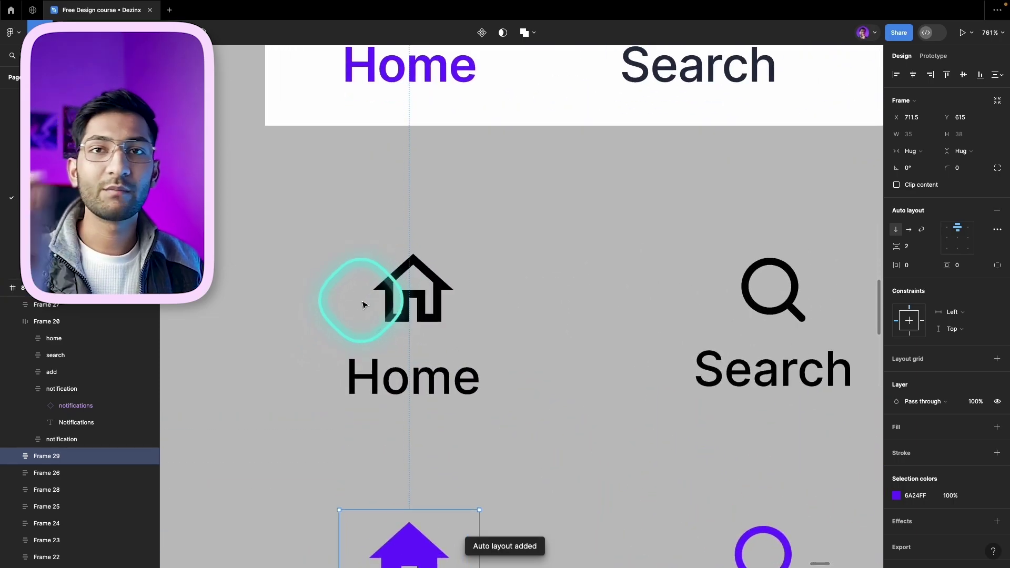
left_click(388, 270)
double_click(393, 266)
double_click(388, 259)
key("Escape")
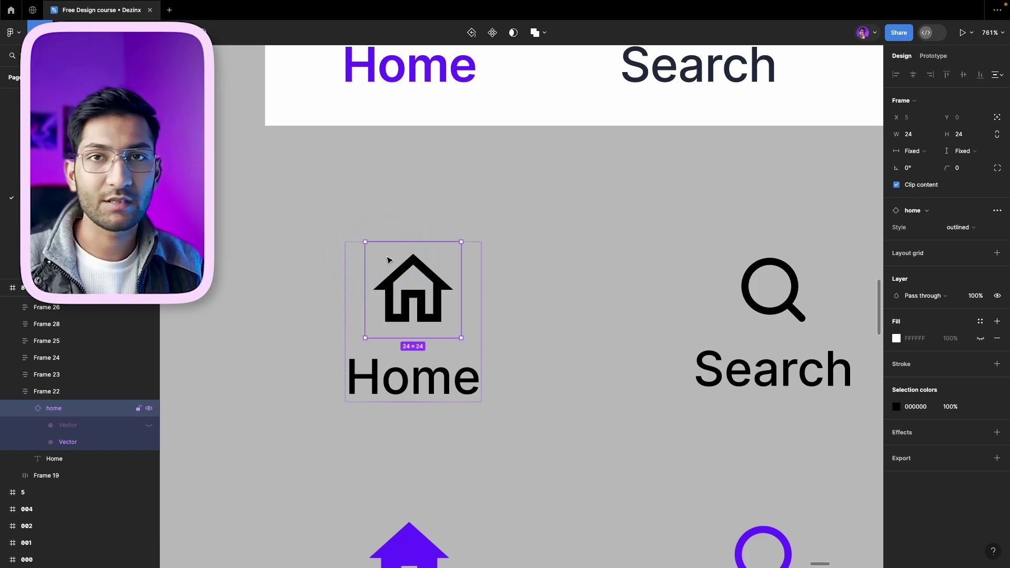
left_click(416, 298)
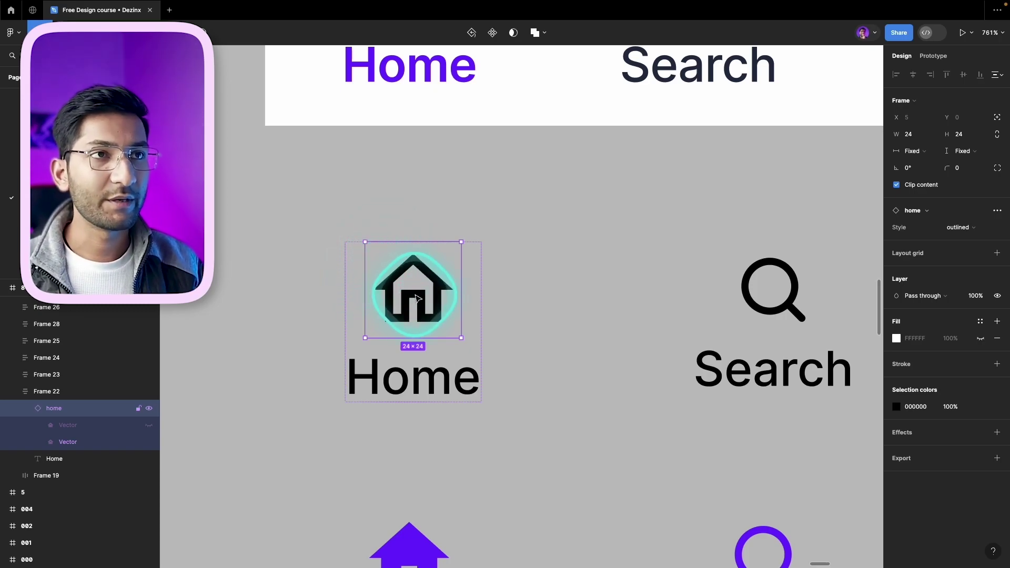
double_click(434, 322)
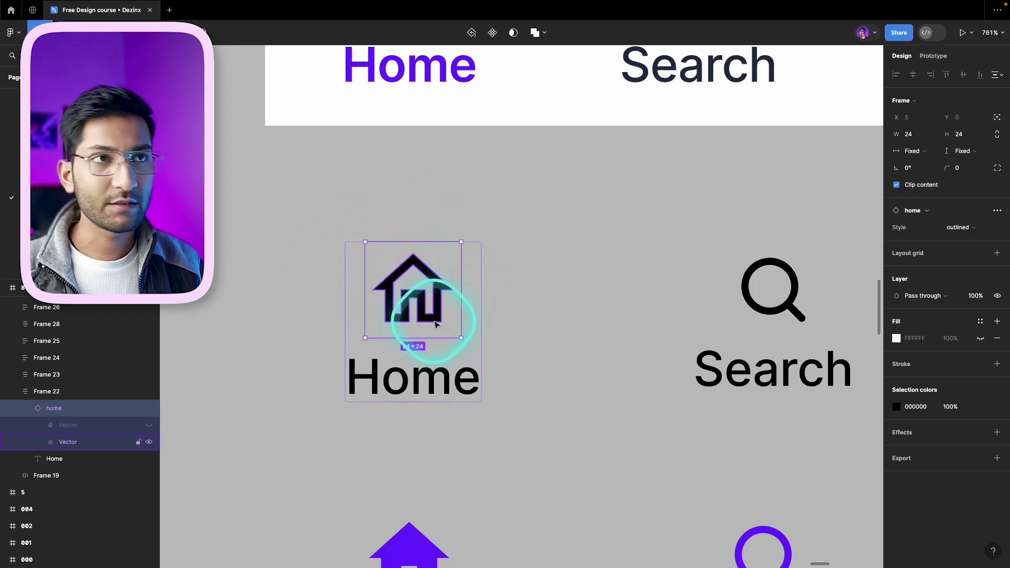
key("Escape")
Check the Home label and the bottom-row Home, Search, Add and Notification frames.
scroll(435, 321, "down", 5)
left_click(403, 367)
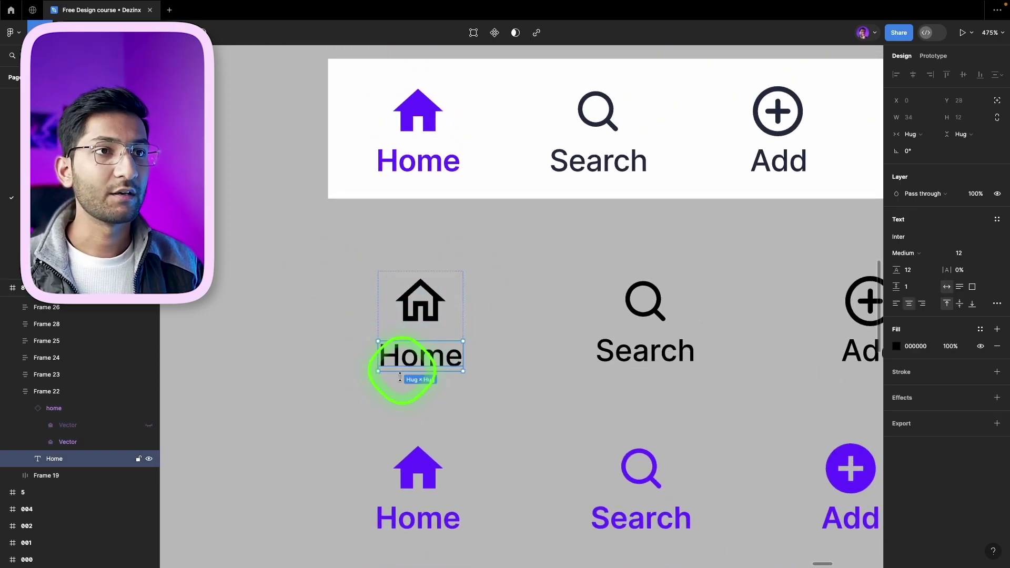
scroll(494, 428, "down", 2)
left_click(428, 445)
scroll(507, 439, "right", 4)
scroll(508, 439, "down", 1)
left_click(449, 415)
left_click(578, 416)
left_click(730, 415)
scroll(543, 379, "down", 2)
left_click(333, 342)
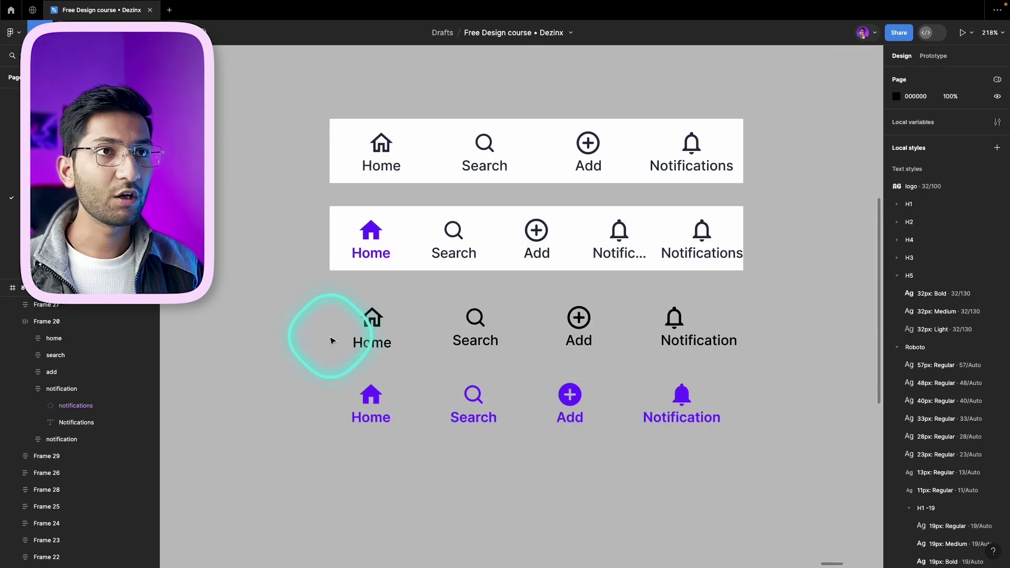
Rename the paired item frames 'home', 'Search', 'Add' and 'Notification'.
left_click_drag(327, 318, 396, 441)
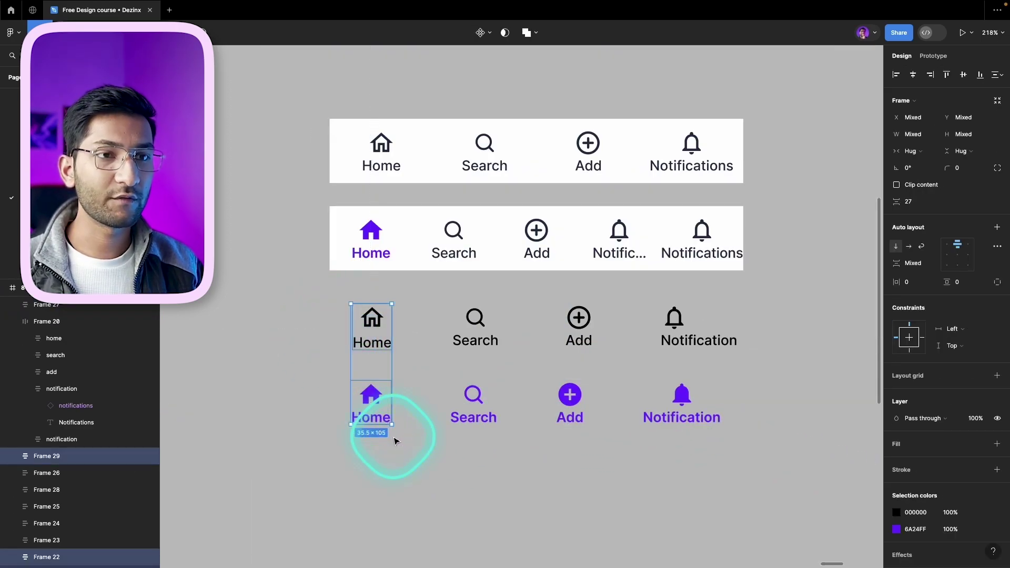
key("ctrl+r")
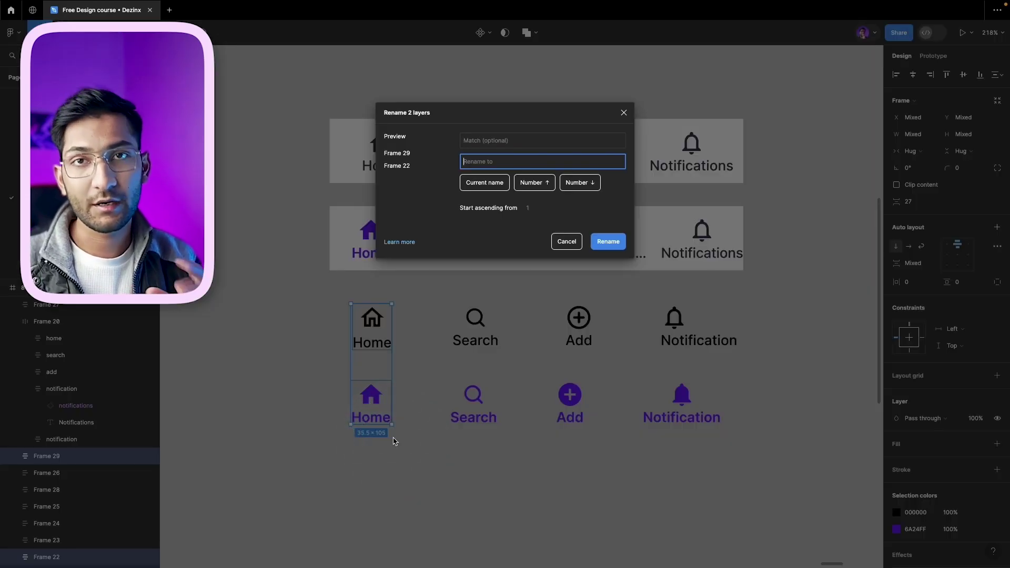
type("home")
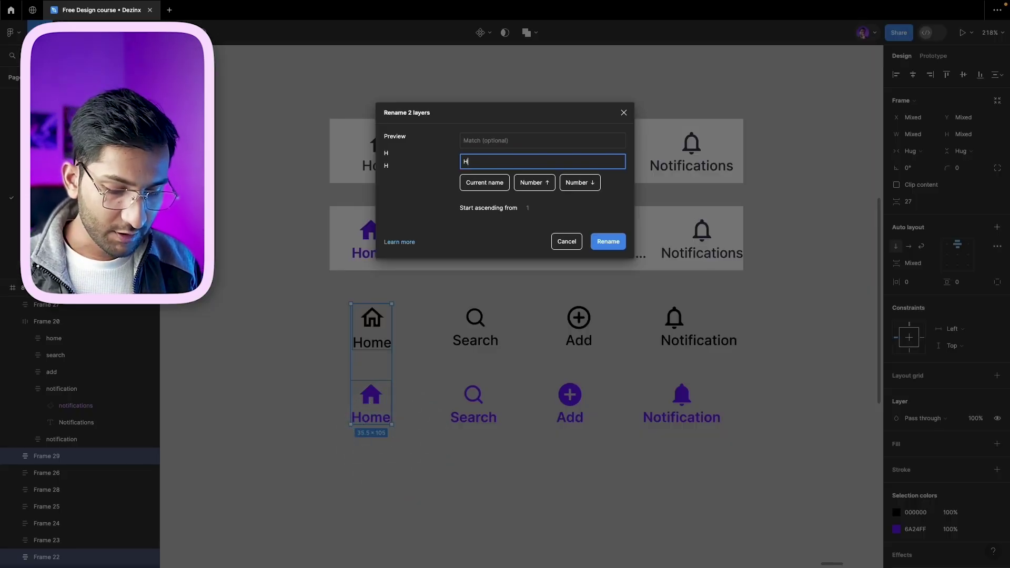
key("Escape")
left_click_drag(476, 452, 473, 315)
key("ctrl+r")
type("Search")
key("Return")
left_click_drag(568, 457, 570, 305)
key("ctrl+r")
type("Add")
key("Return")
type("Notification")
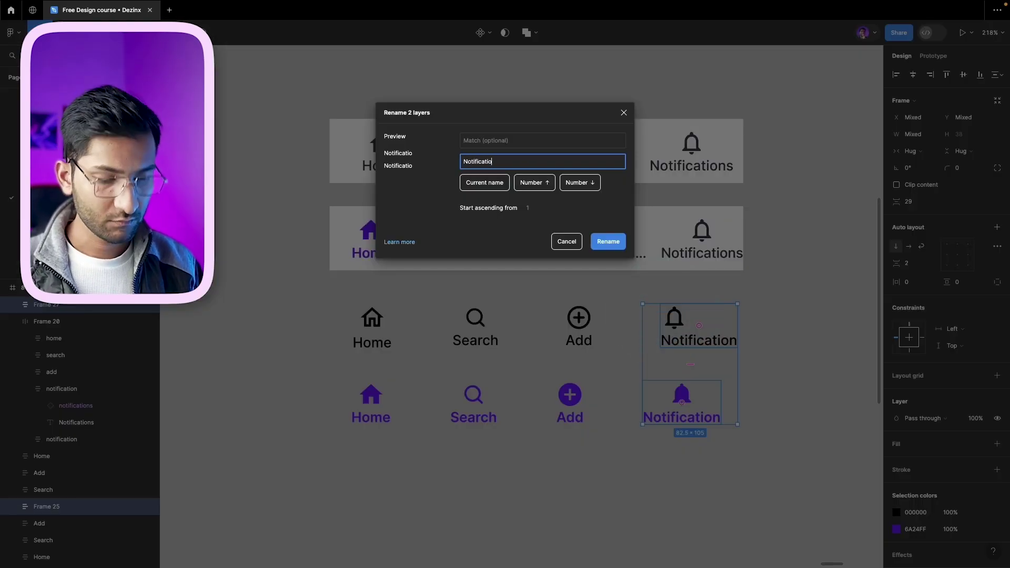
key("Return")
Select the four black-row items and place a copy below the purple row.
scroll(396, 300, "down", 2)
left_click(397, 300)
left_click_drag(319, 276, 752, 277)
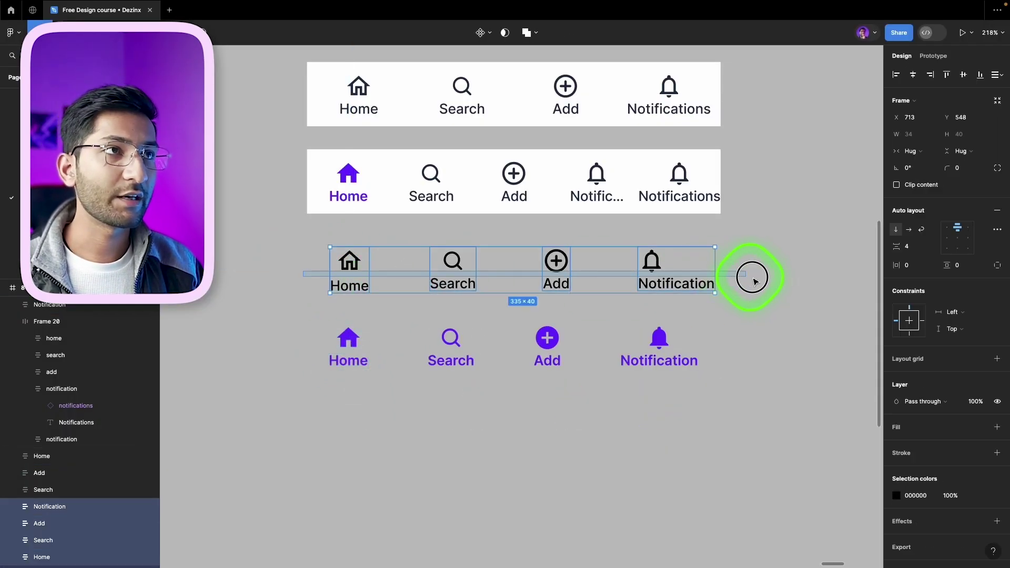
left_click_drag(627, 275, 604, 473)
Replace the copied row's black Home with a copy of the purple Home item.
left_click(331, 476)
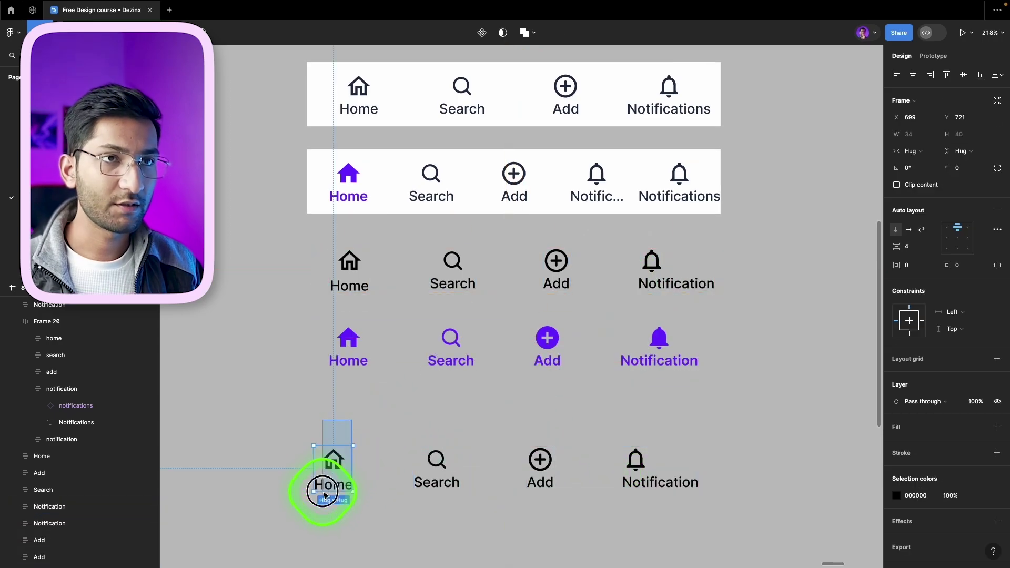
key("Delete")
left_click(348, 342)
left_click_drag(348, 342, 341, 476)
left_click(332, 343)
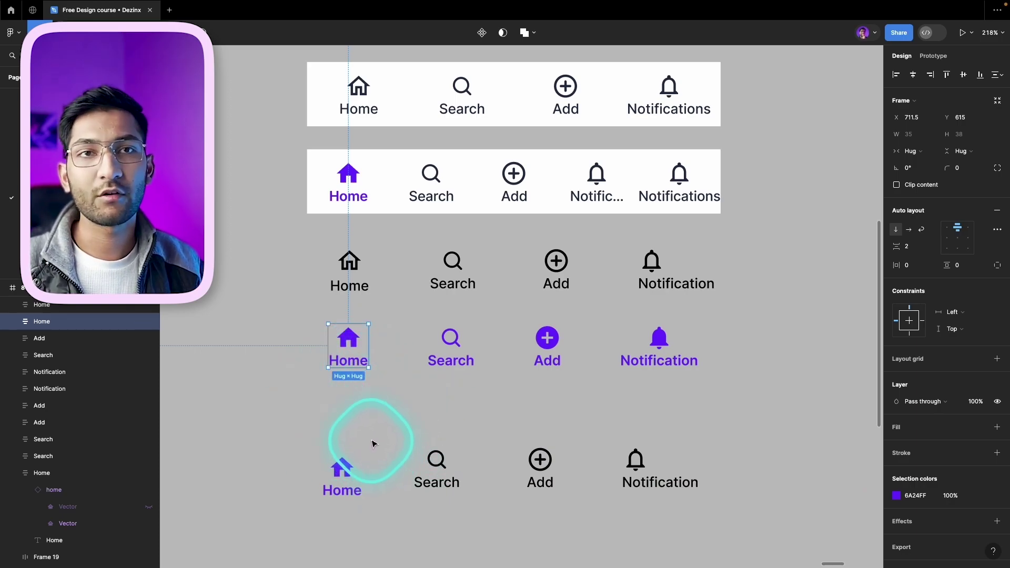
Centre-align icon and label inside all four bottom-row items.
scroll(406, 416, "down", 2)
scroll(405, 416, "down", 1)
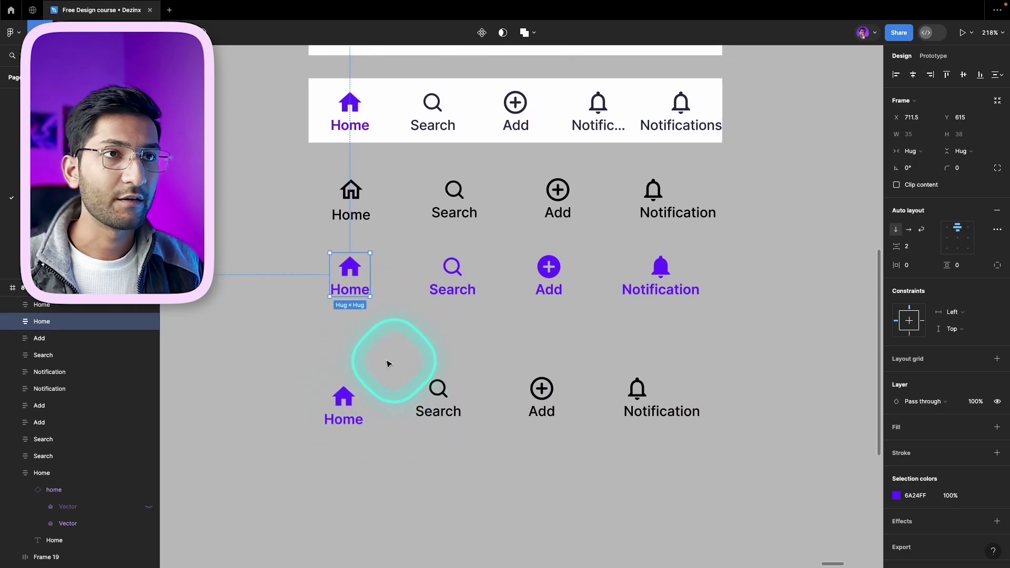
left_click_drag(320, 349, 679, 474)
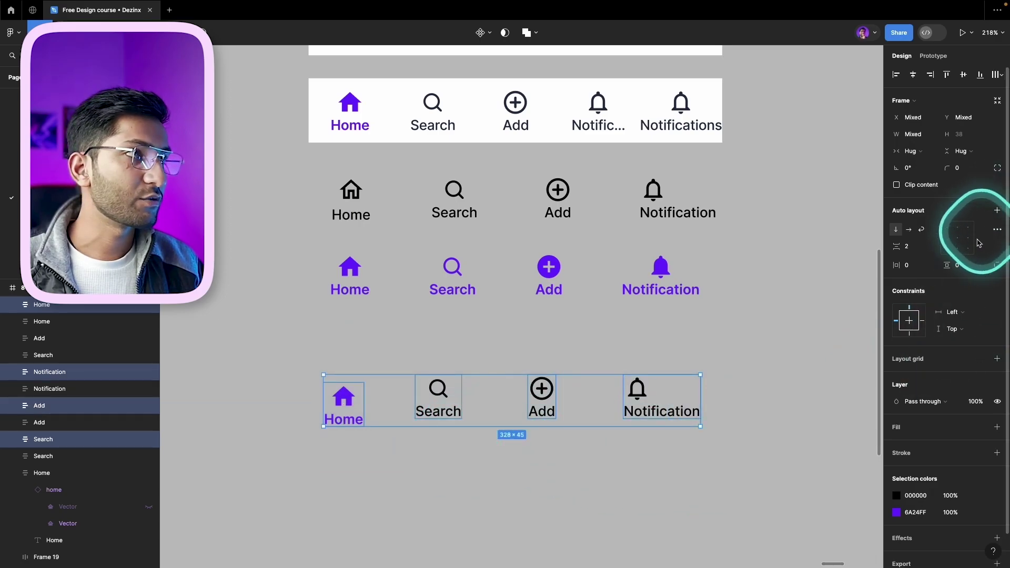
left_click(957, 238)
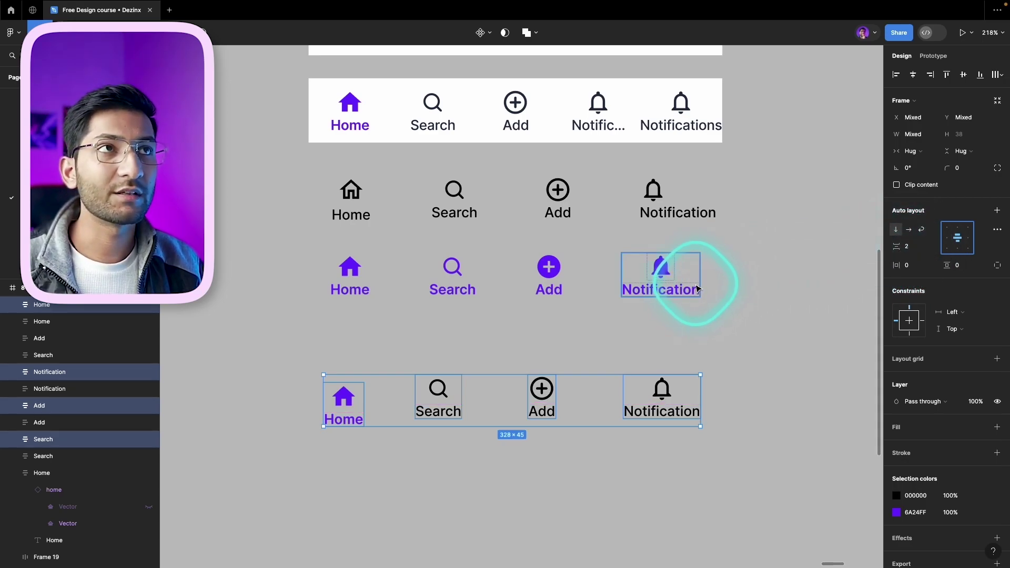
scroll(679, 295, "up", 3)
scroll(679, 294, "right", 1)
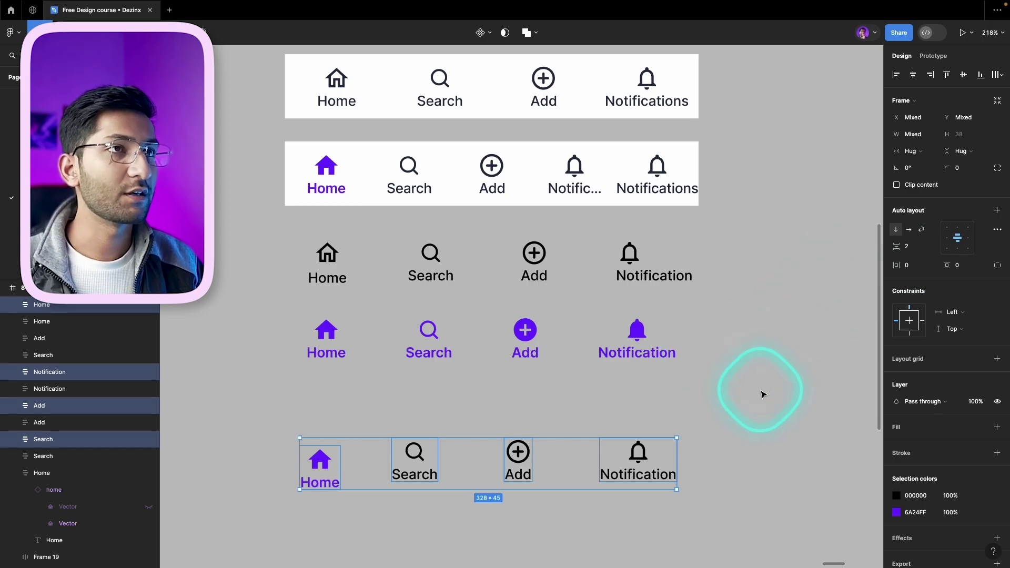
scroll(758, 379, "down", 3)
scroll(758, 379, "right", 1)
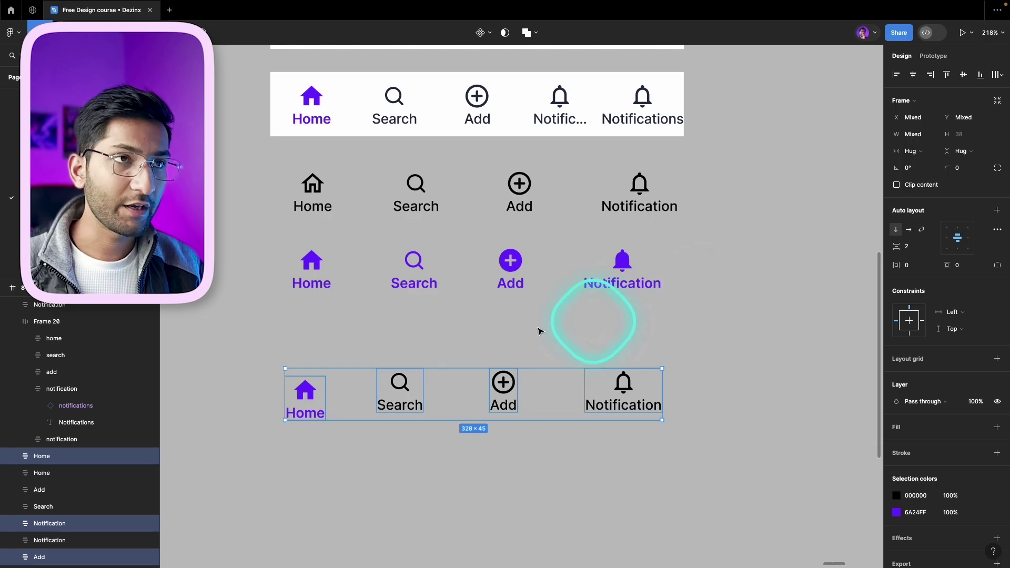
Wrap the bottom-row items in an auto layout frame with 0 gap between them.
key("shift+a")
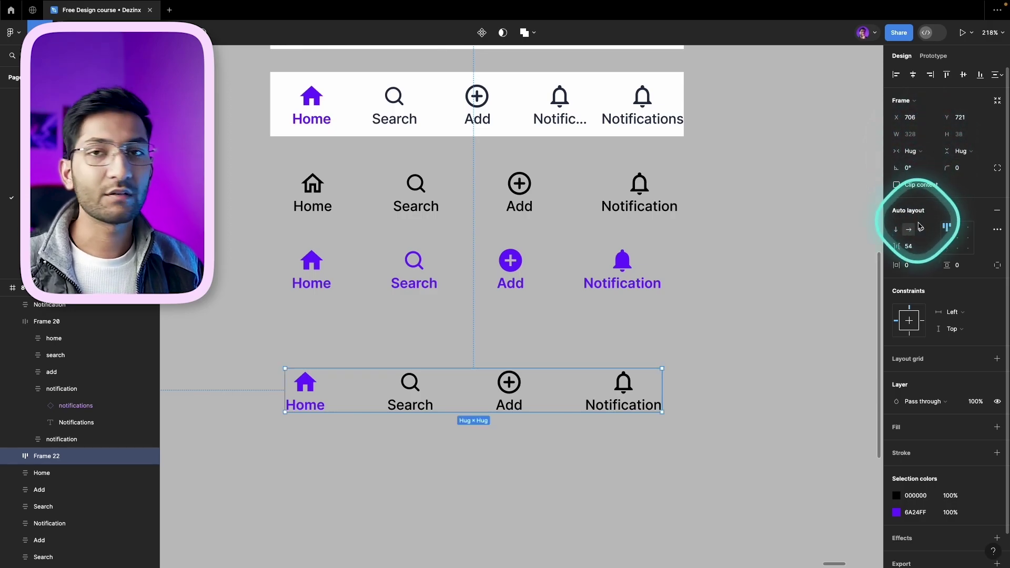
left_click(924, 248)
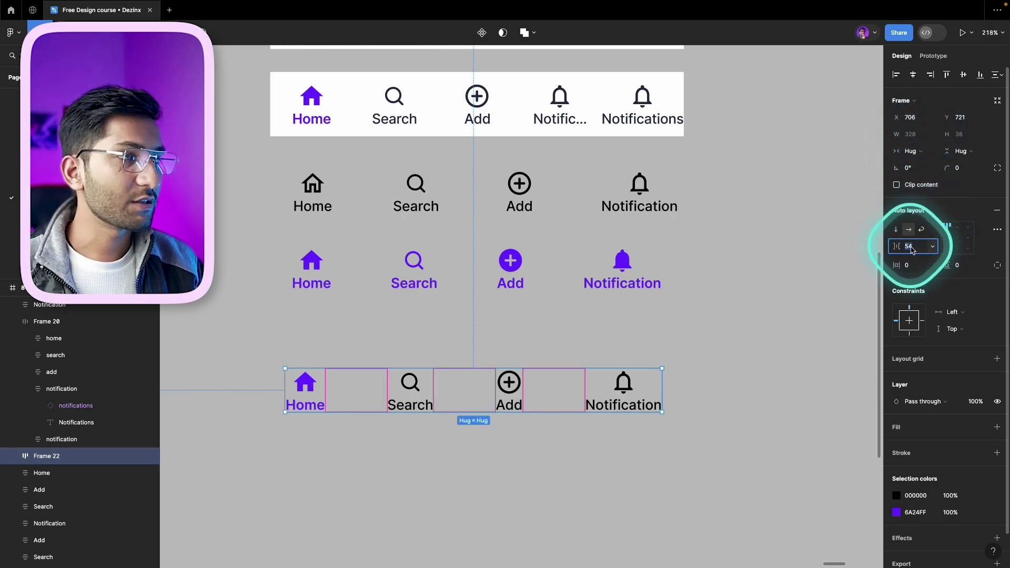
type("0")
key("Return")
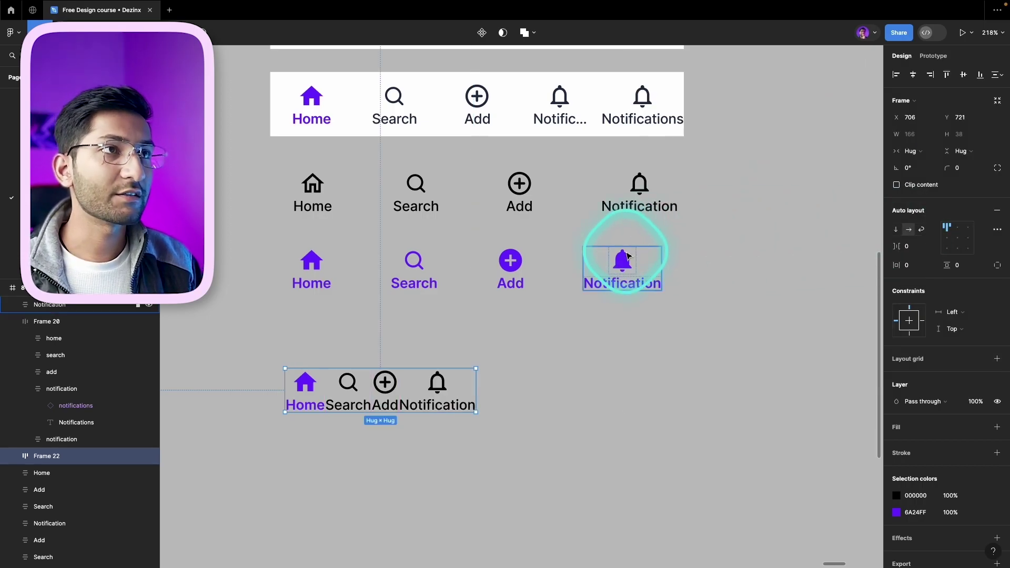
Rename the new auto layout frame to 'navbar' in Layers.
left_click(630, 280)
left_click(348, 378)
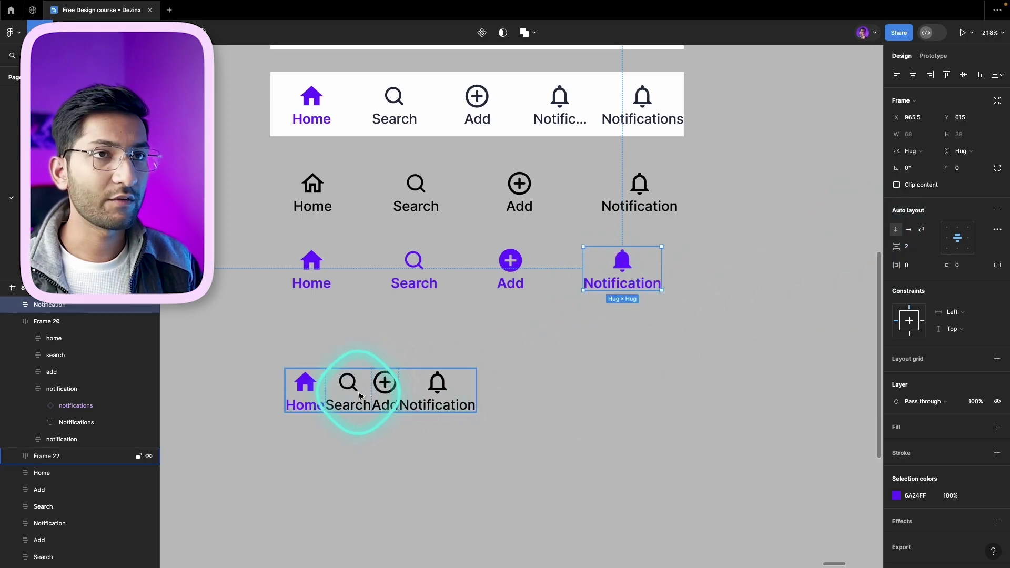
double_click(37, 459)
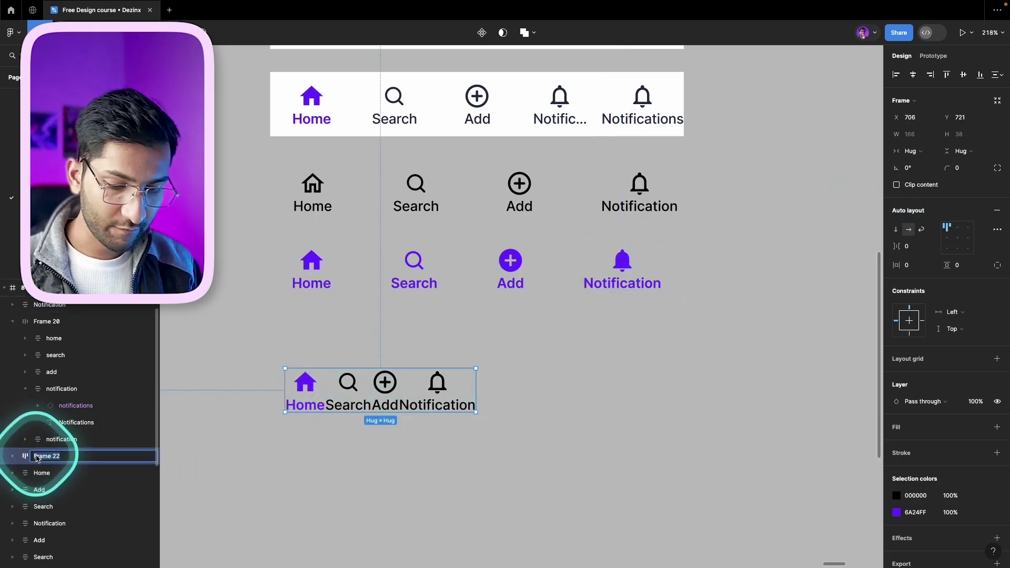
type("navbar")
key("Return")
Size the navbar frame to 360 wide and 56 tall.
left_click(433, 435)
left_click(383, 410)
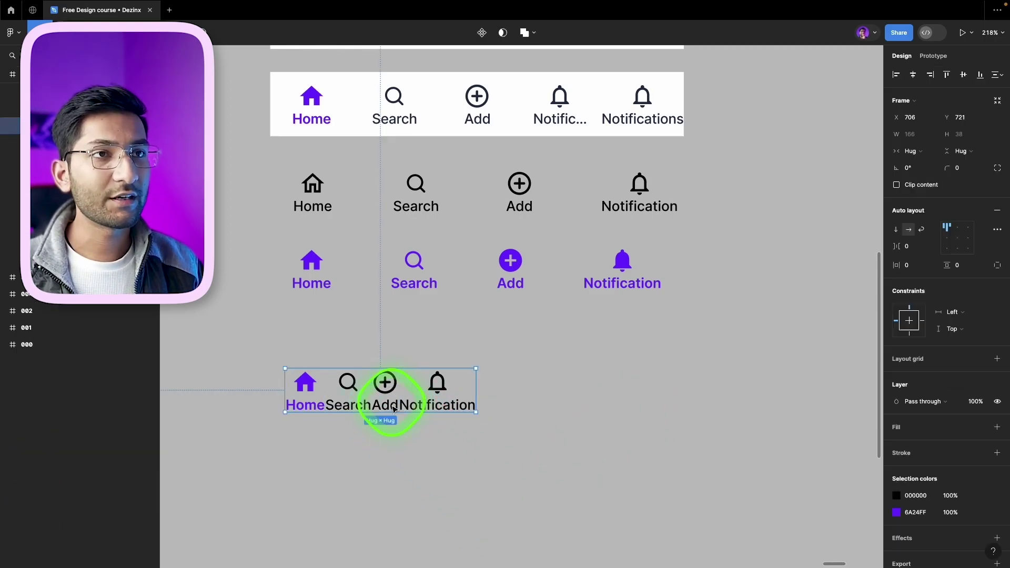
left_click(913, 135)
type("360")
key("Return")
left_click(482, 394)
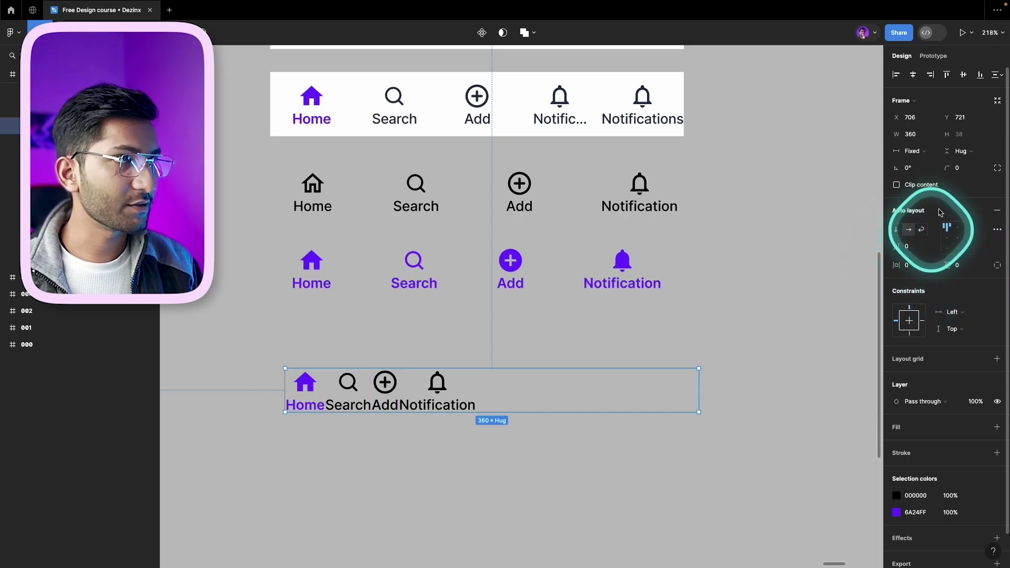
left_click(960, 137)
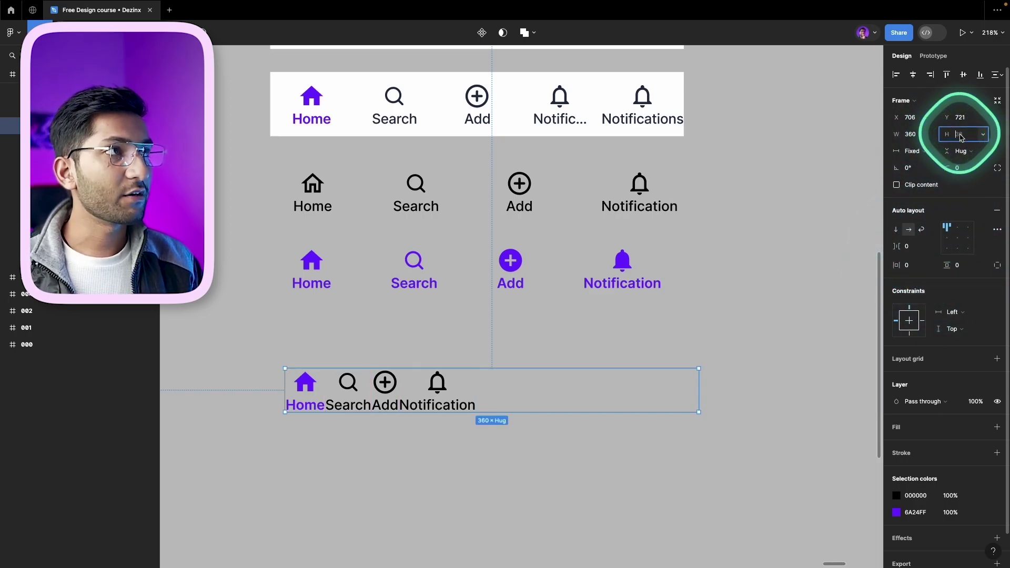
type("56")
key("Return")
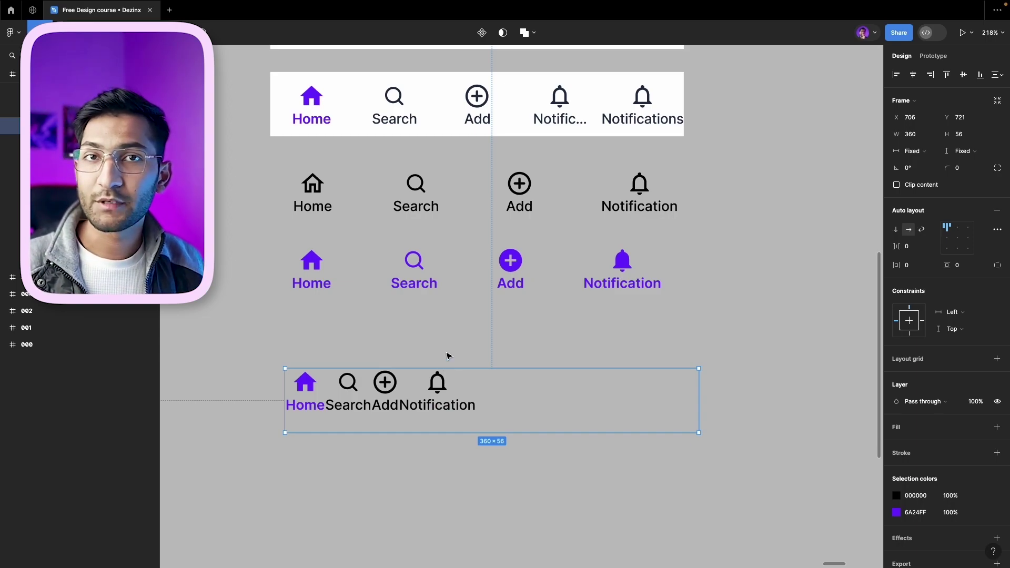
Set Home, Search, Add and Notification to fill the navbar's width and height.
left_click(441, 398)
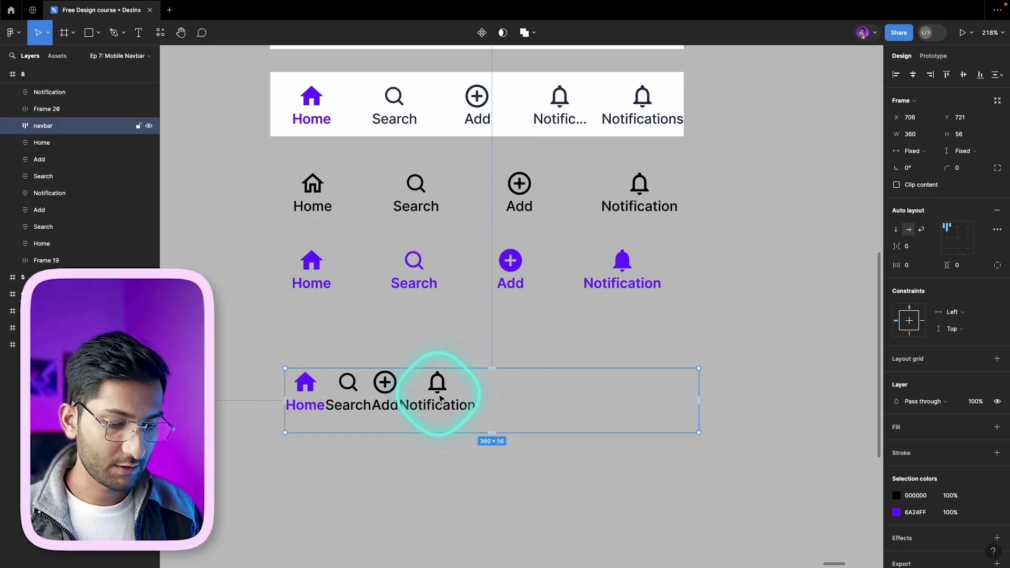
key("Return")
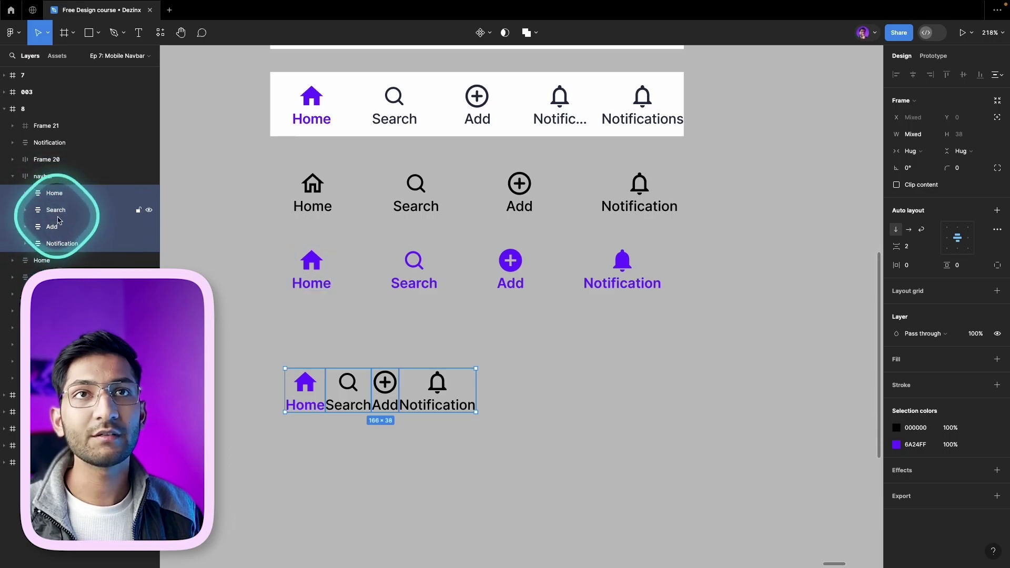
left_click(58, 194)
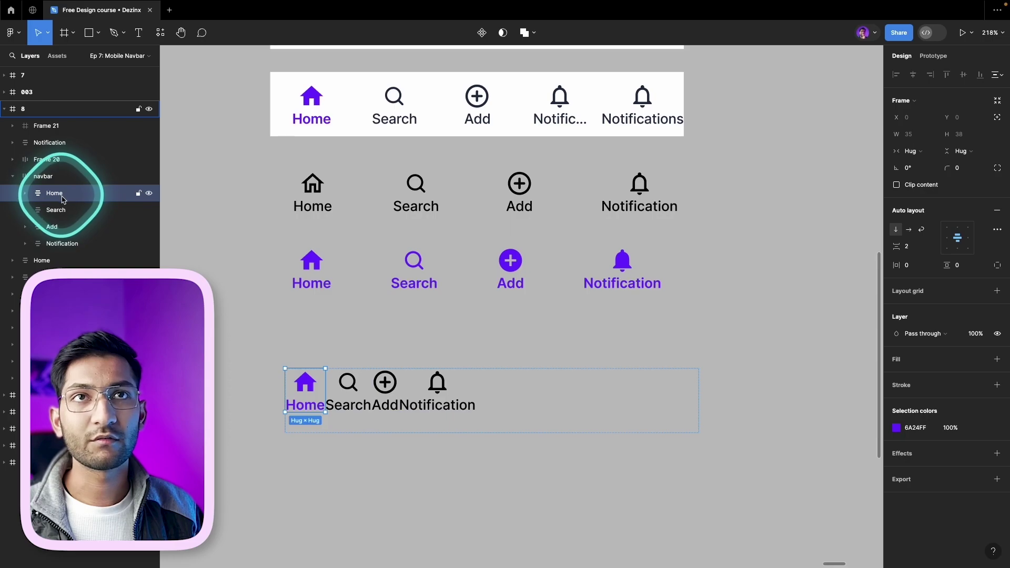
left_click(53, 227, "shift")
left_click(71, 245, "shift")
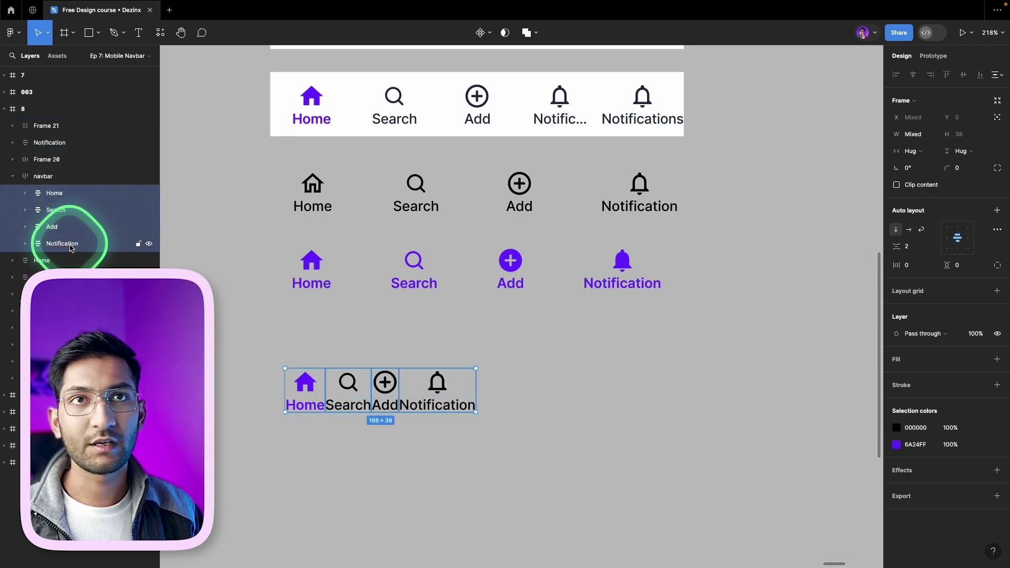
left_click(899, 152)
left_click(917, 165)
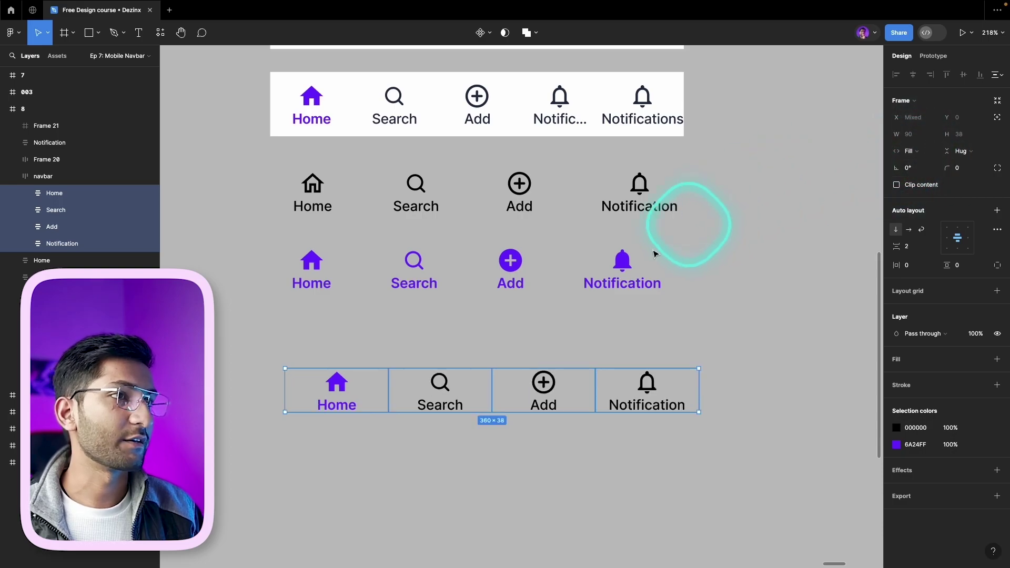
left_click(965, 151)
left_click(958, 163)
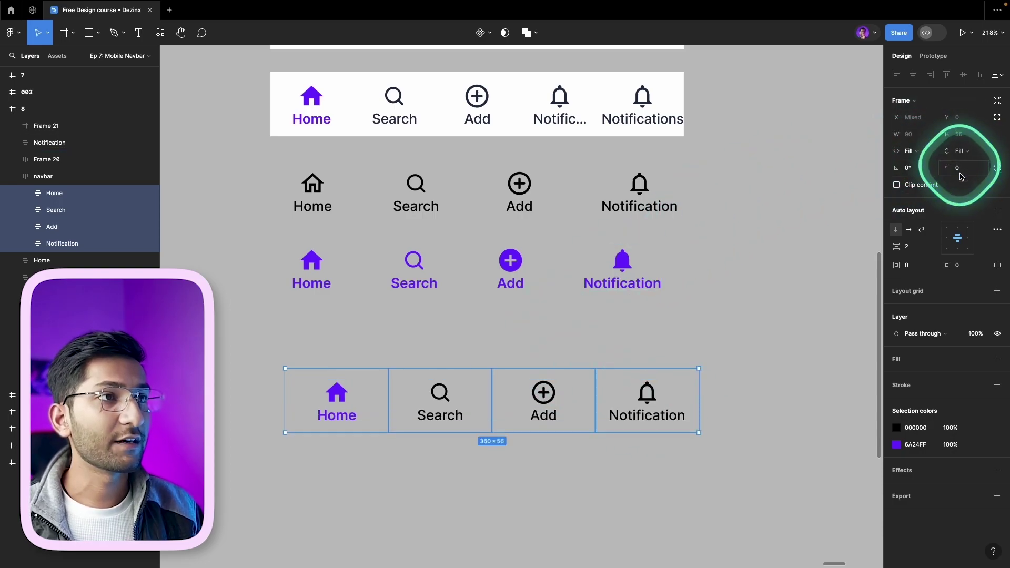
Give the navbar a white FFFFFF fill and widen it to 457.
left_click(664, 334)
left_click(390, 375)
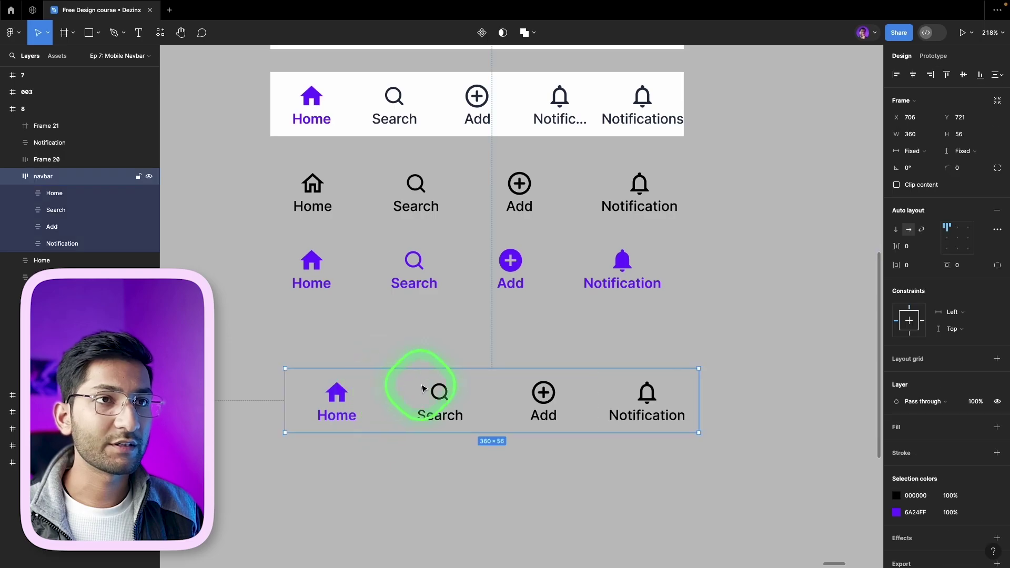
left_click(924, 426)
scroll(626, 333, "down", 3)
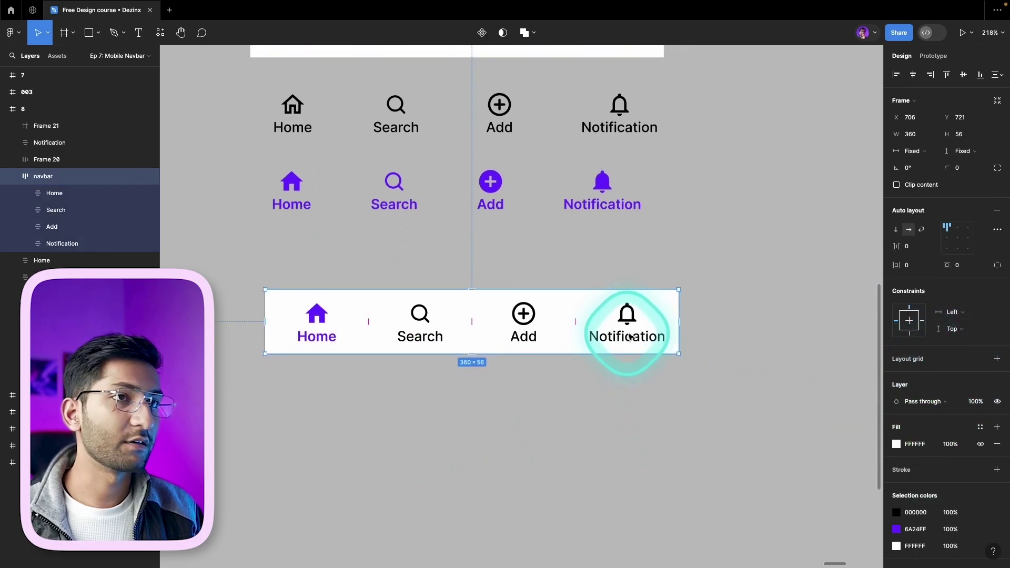
scroll(657, 334, "down", 3)
left_click_drag(660, 332, 744, 337)
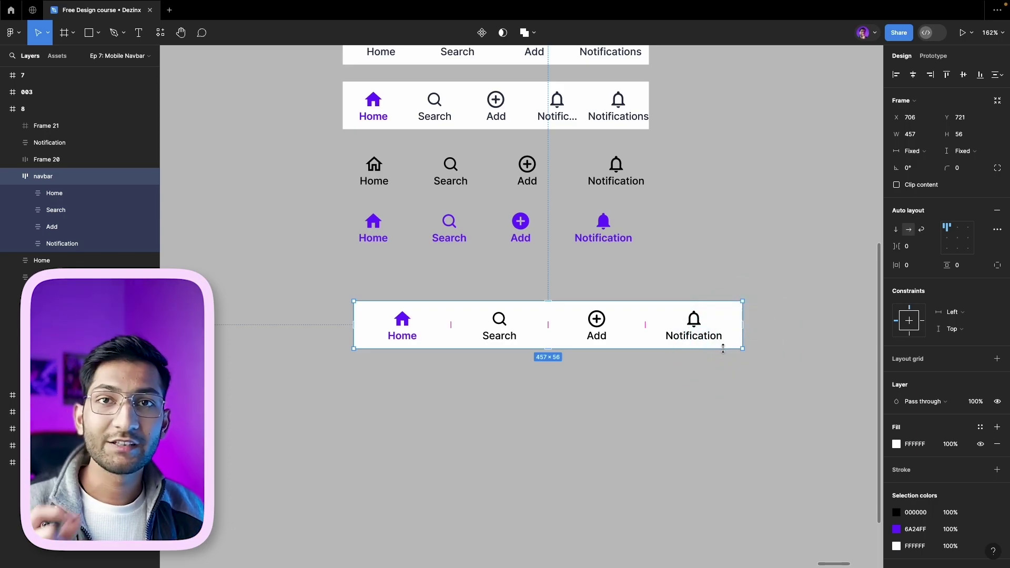